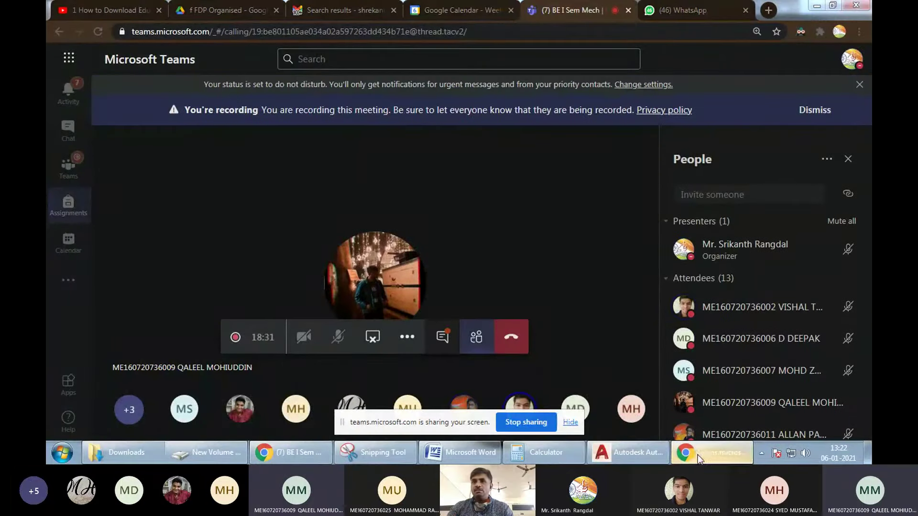
In AutoCAD, pan to the cycloid problem sheet and turn off lineweight display.
click(622, 452)
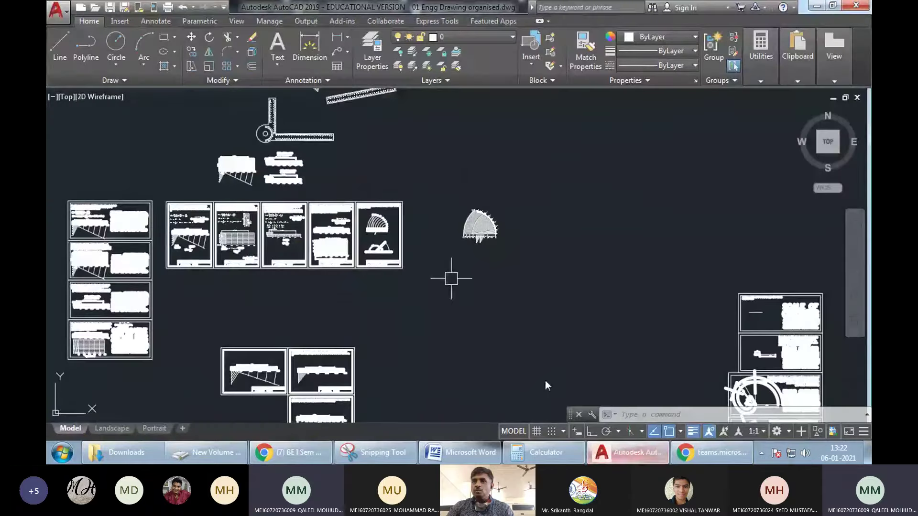
mouse_move(451, 278)
middle_down()
mouse_move(508, 231)
mouse_move(454, 216)
mouse_move(186, 188)
middle_up()
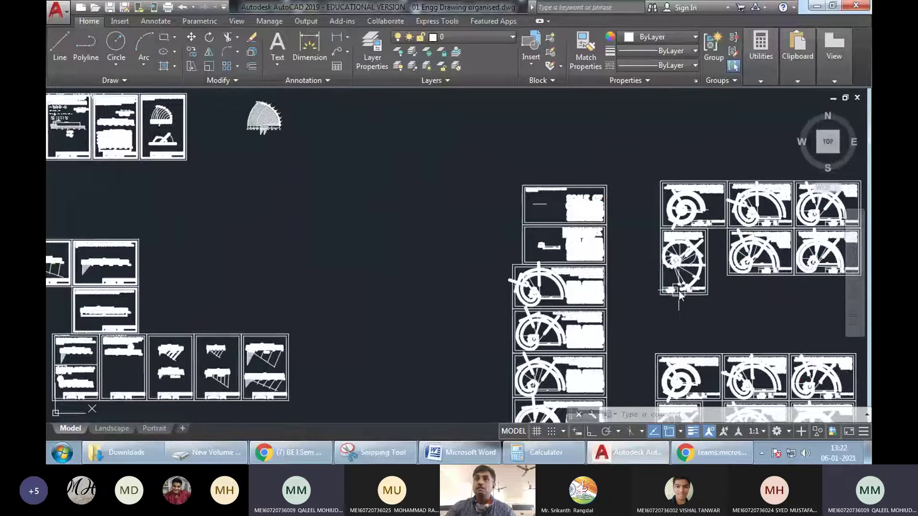
scroll(678, 291, down, 4)
scroll(521, 342, up, 4)
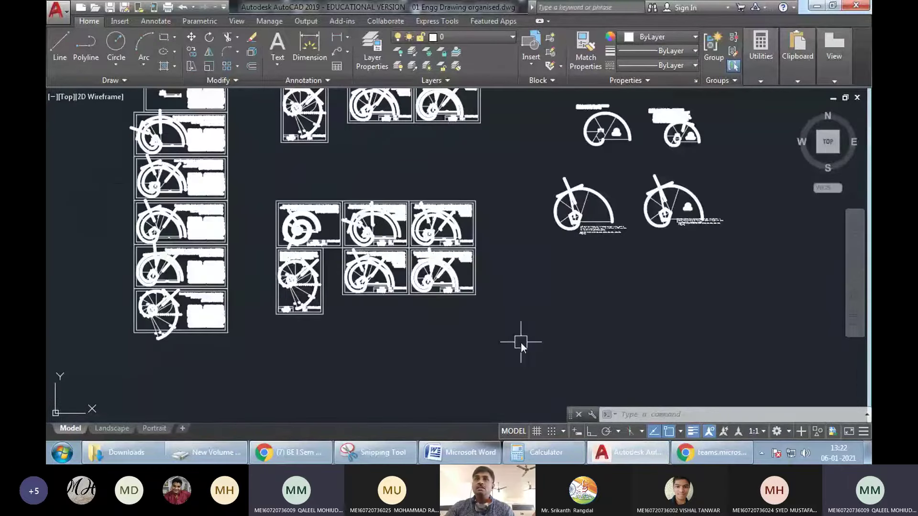
scroll(402, 202, down, 4)
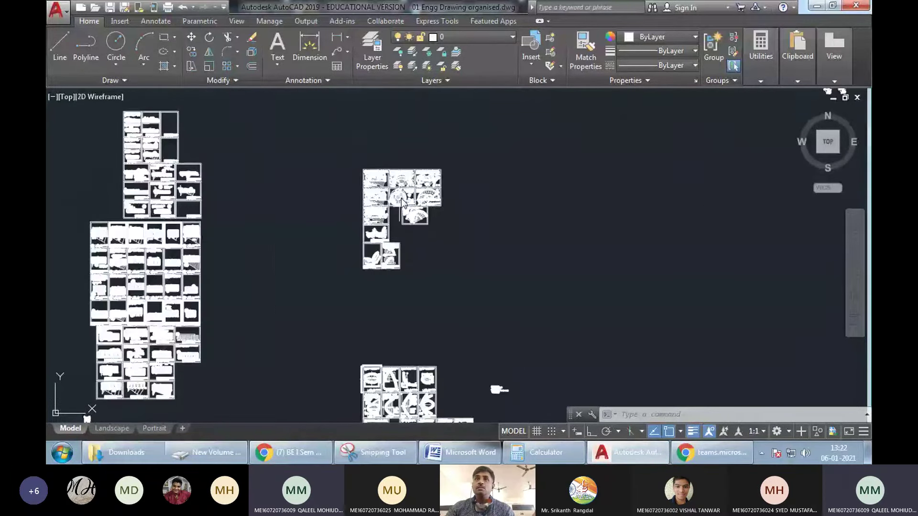
scroll(402, 202, up, 10)
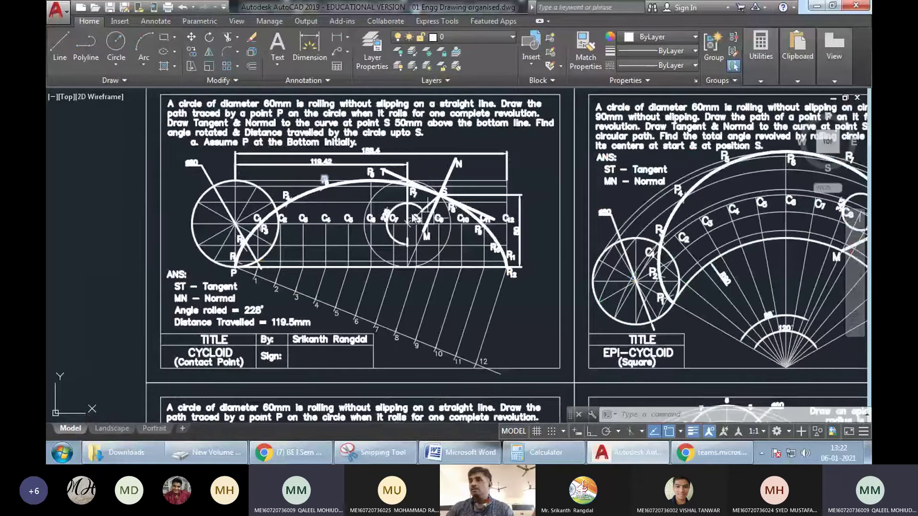
middle_drag(414, 218, 439, 295)
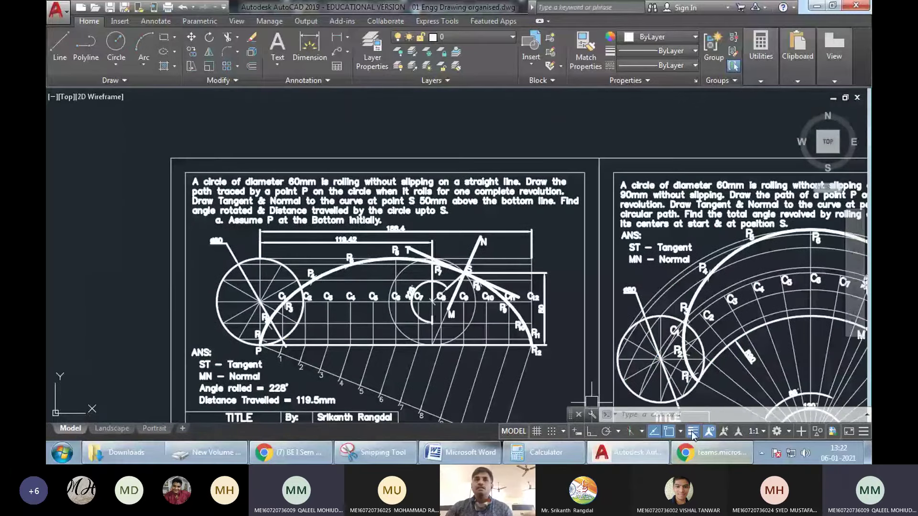
click(692, 432)
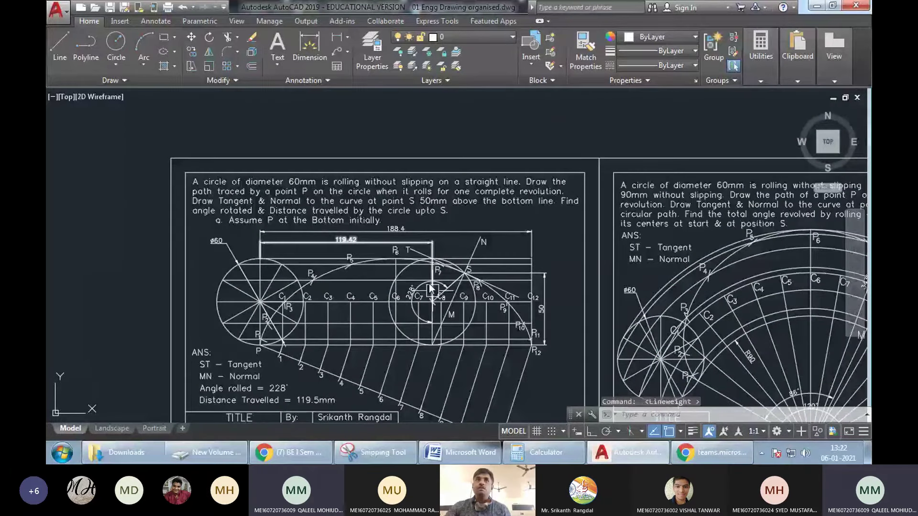
middle_drag(430, 288, 427, 266)
Zoom with a Z window so the cycloid sheet fills the view.
text(z)
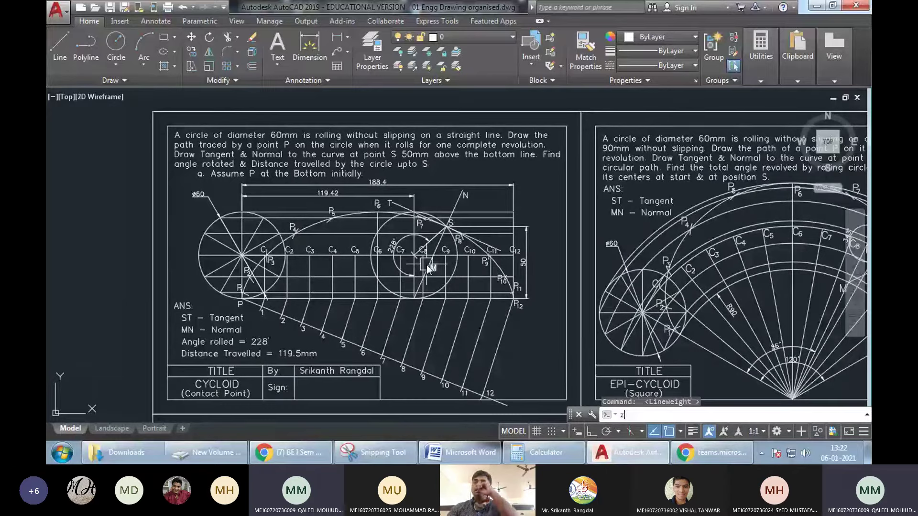
key(Return)
click(160, 125)
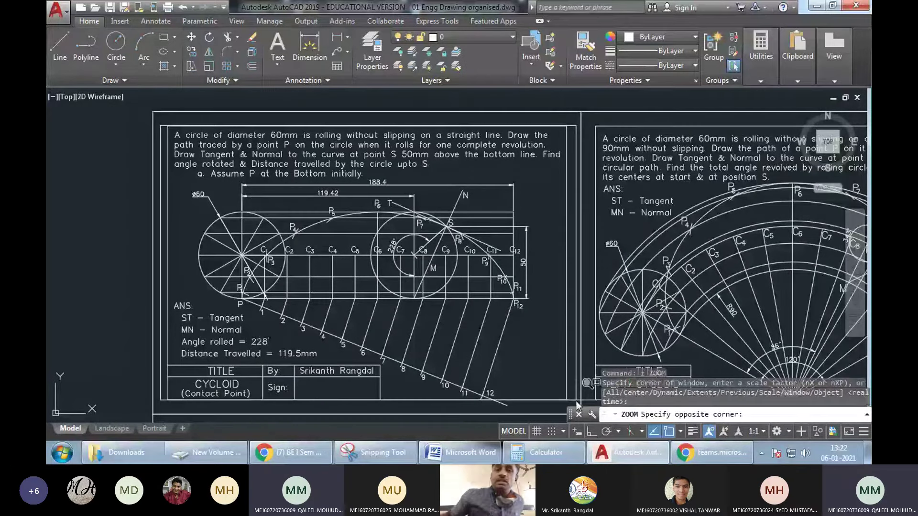
click(576, 404)
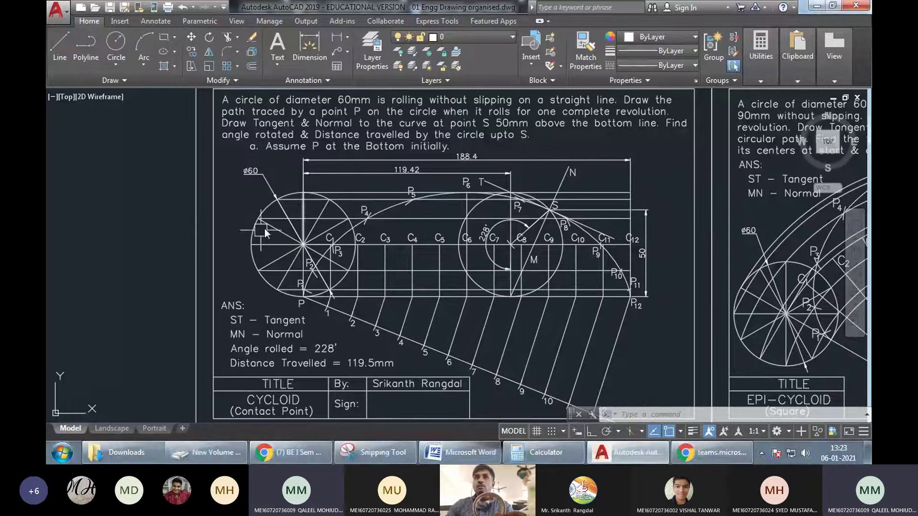
click(341, 235)
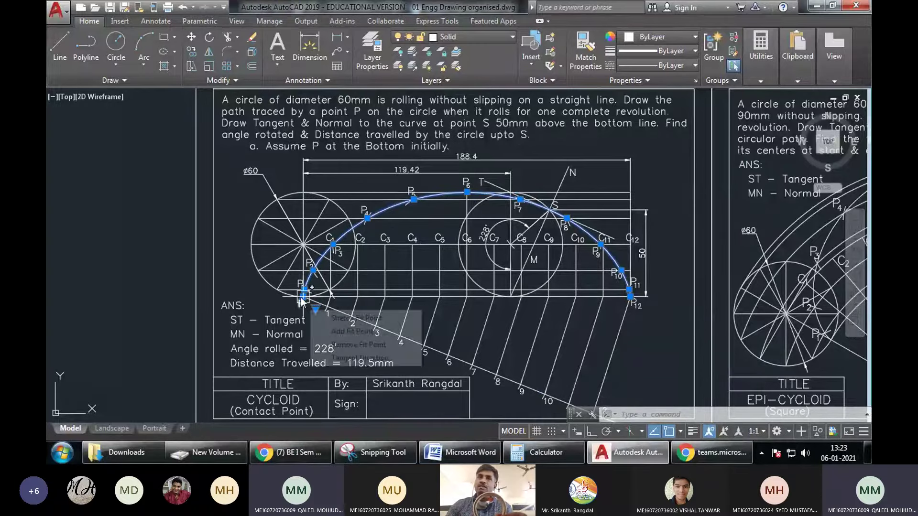
scroll(303, 298, up, 4)
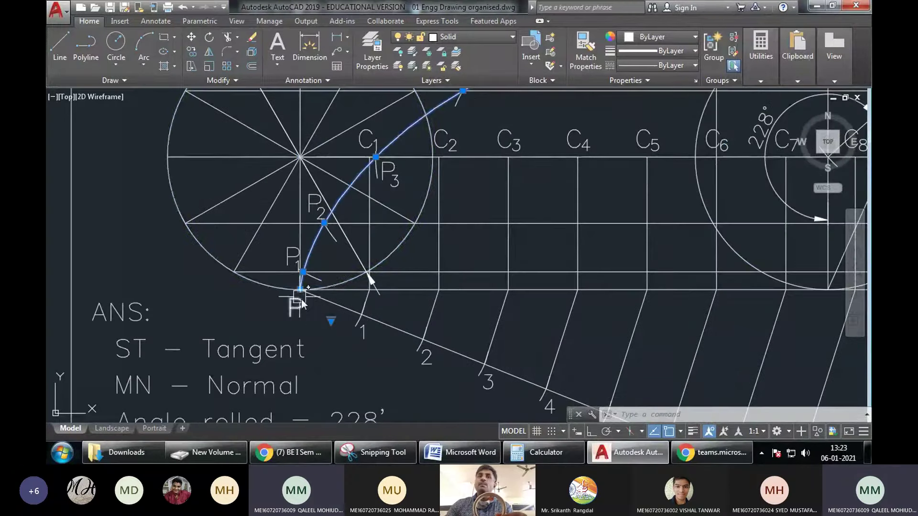
click(276, 293)
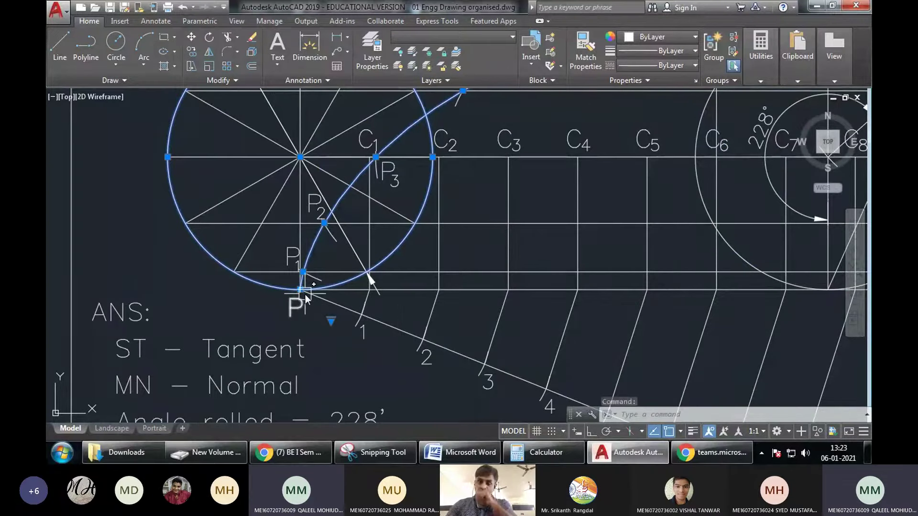
key(Escape)
click(268, 290)
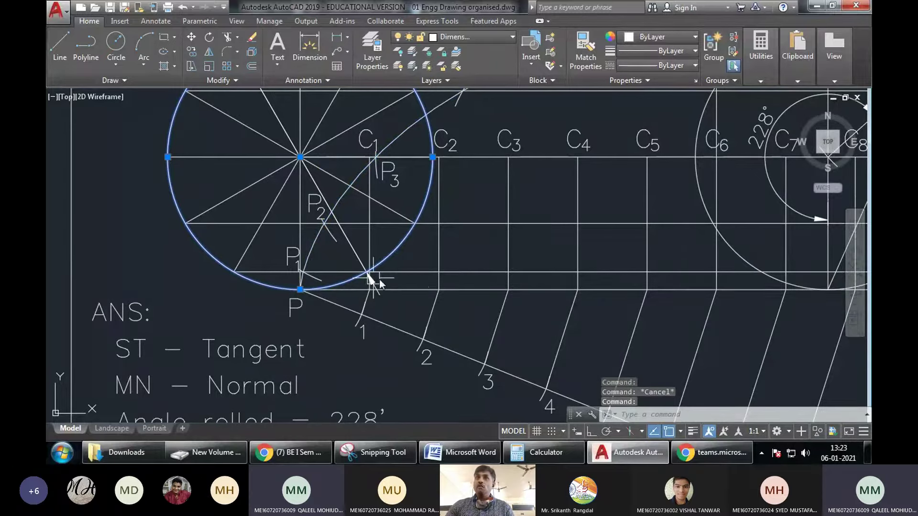
click(407, 289)
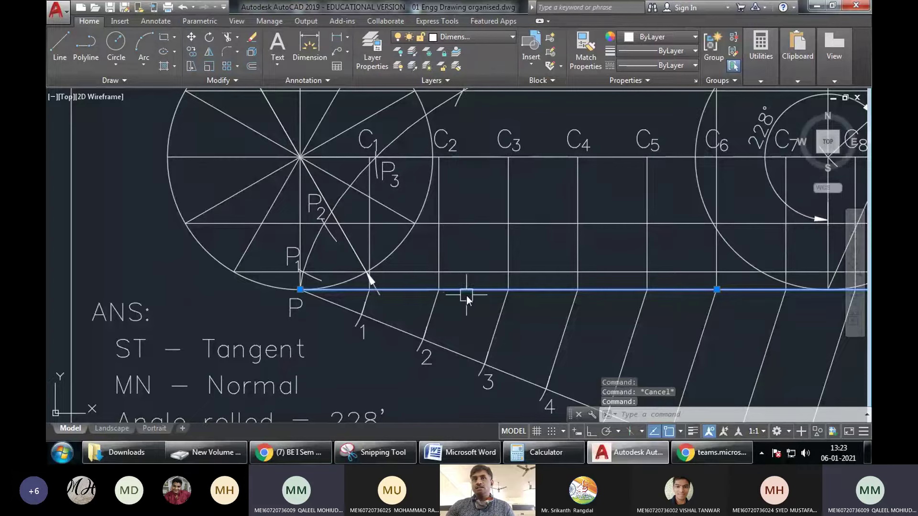
key(Escape)
Copy the ST – Tangent text below the base line and retype it as 'Path'.
click(296, 351)
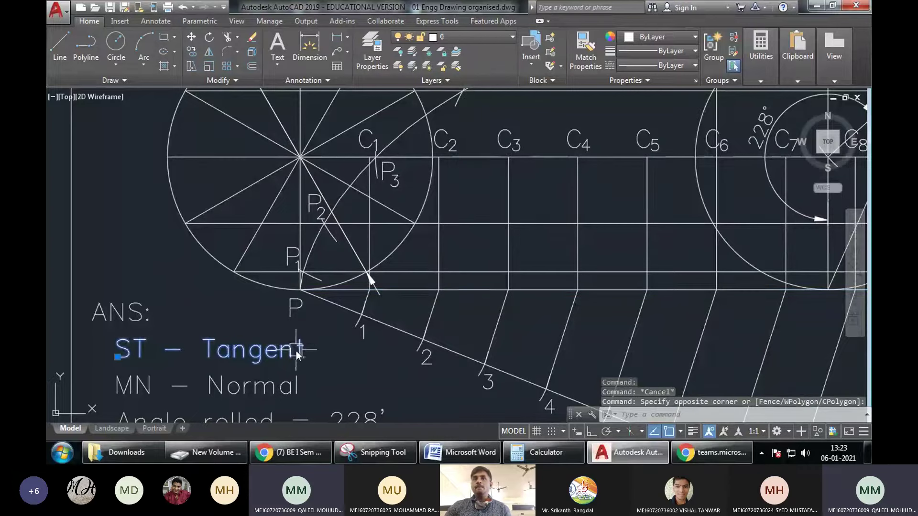
click(301, 351)
key(ctrl+c)
key(ctrl+v)
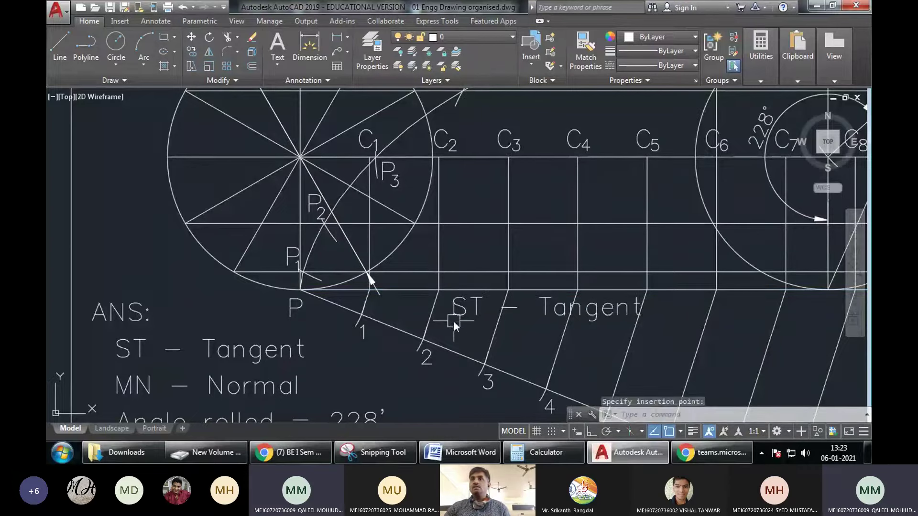
click(454, 315)
double_click(467, 311)
text(Path)
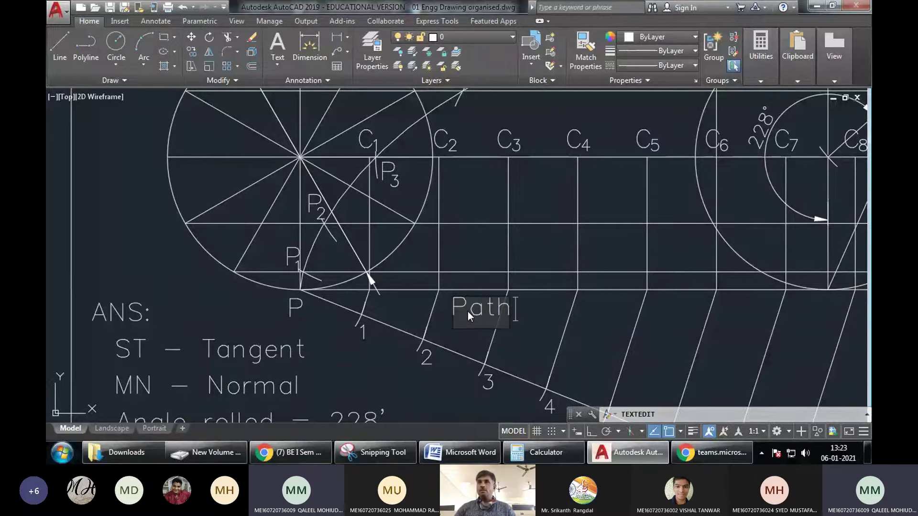
click(532, 252)
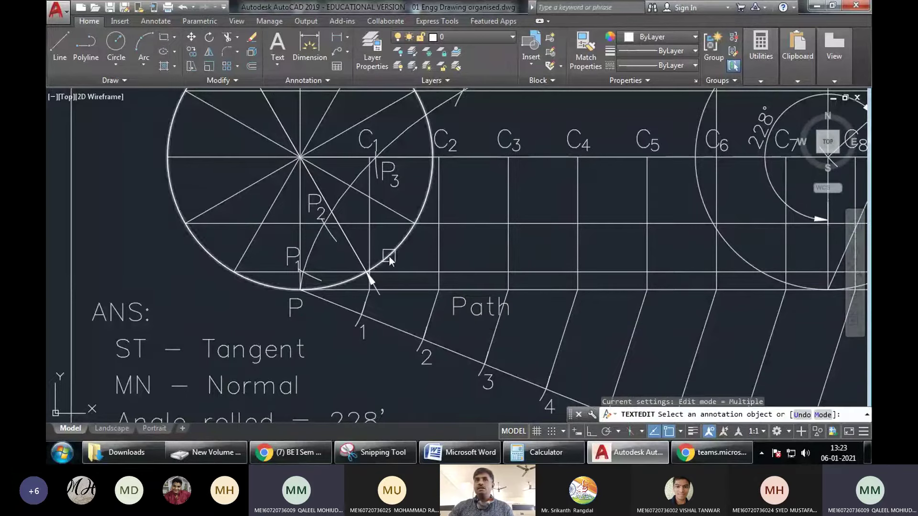
key(Escape)
Highlight the rolling circle and the P–P12 base line, then return to the browser.
click(205, 244)
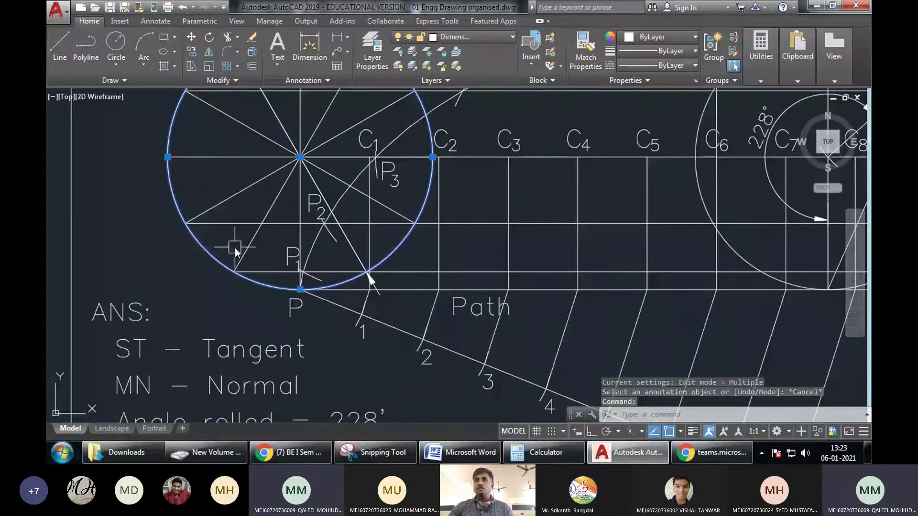
scroll(235, 248, down, 2)
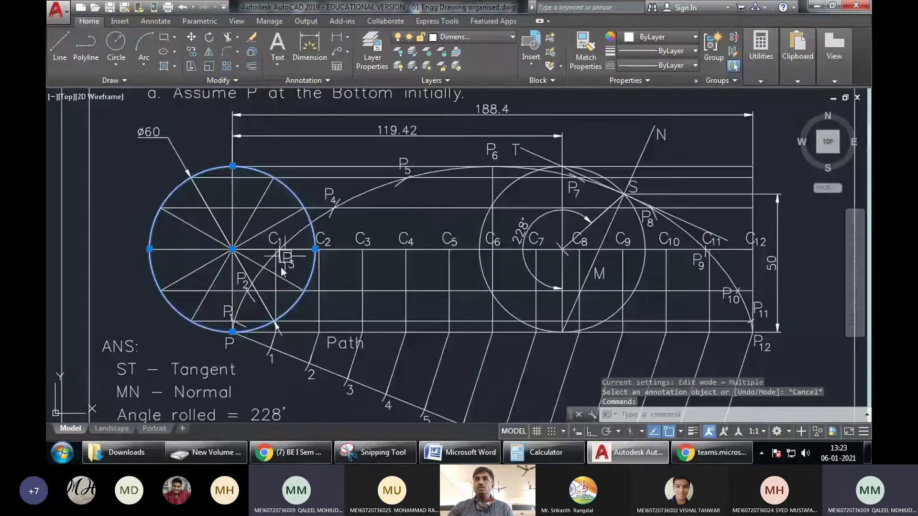
key(Escape)
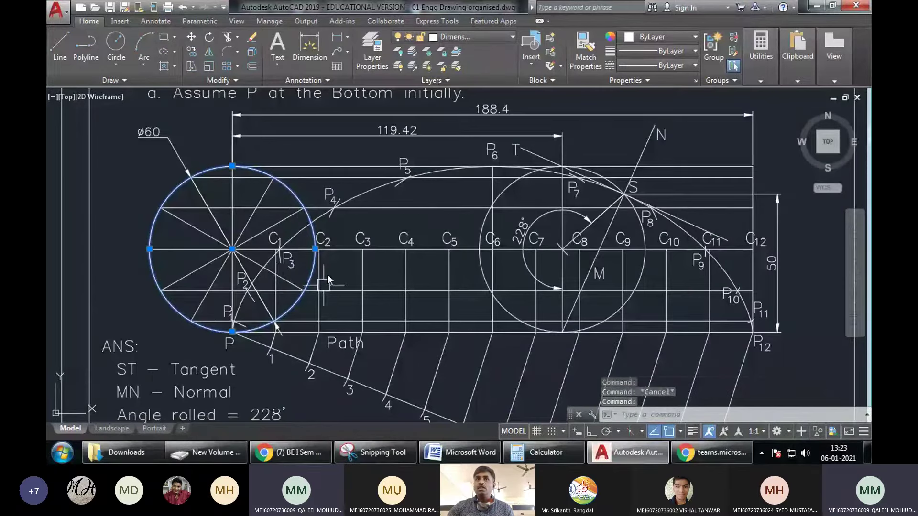
key(Escape)
click(296, 335)
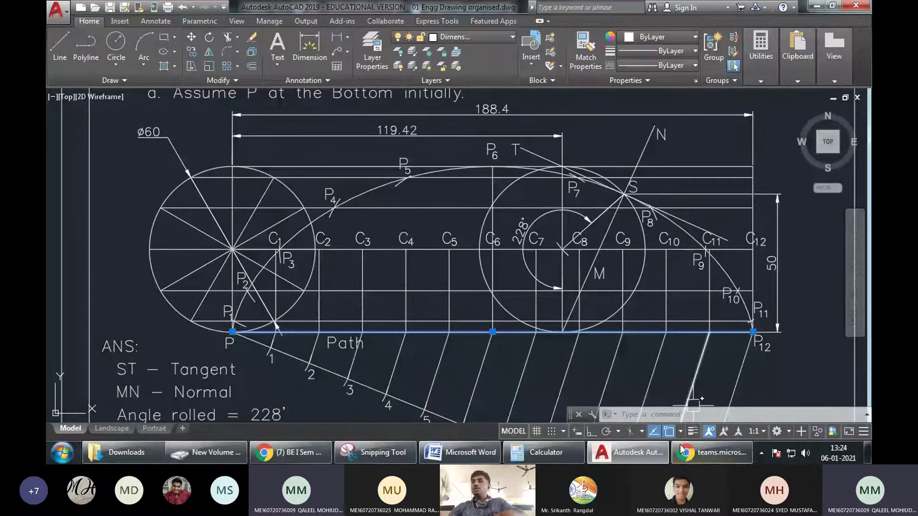
click(705, 461)
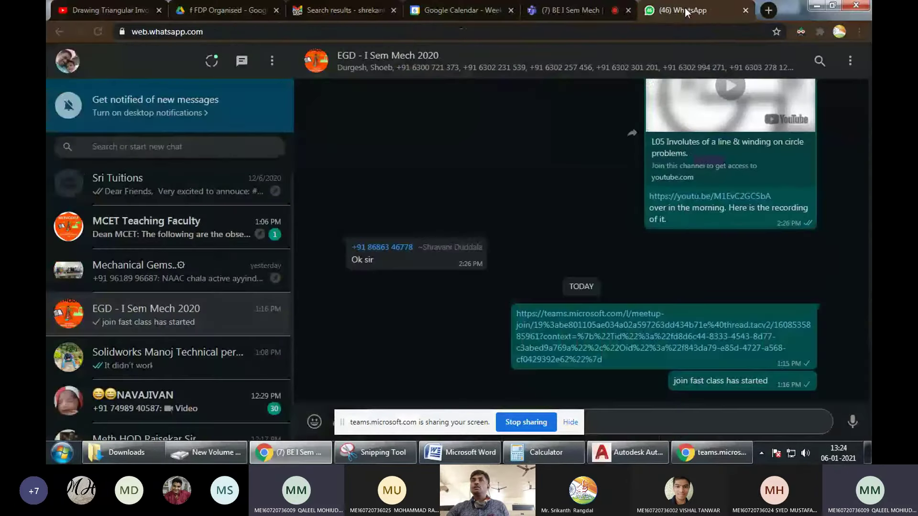
Copy the Solidworks technician's phone number from their WhatsApp contact details.
click(191, 313)
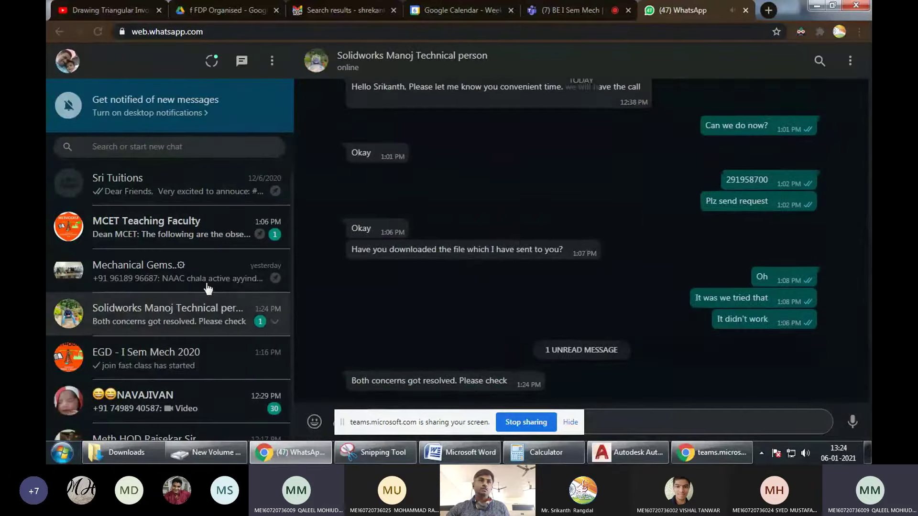
click(461, 64)
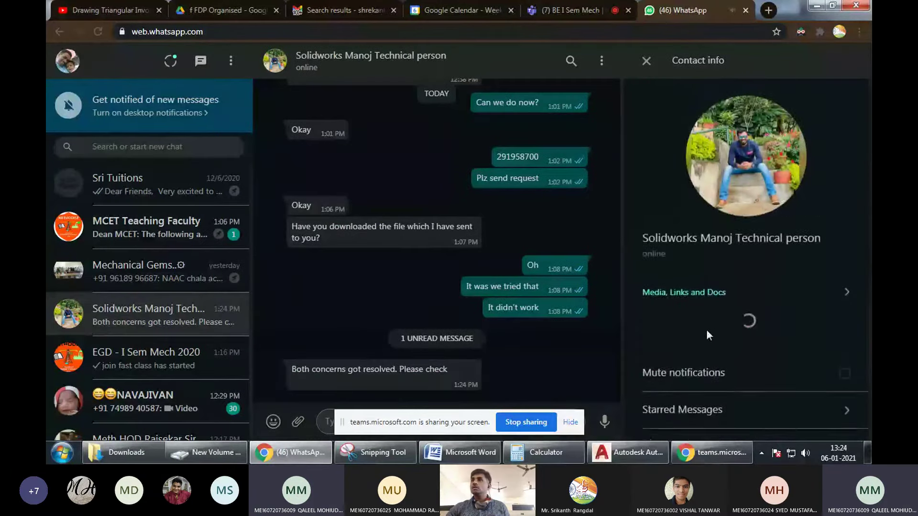
scroll(708, 337, down, 3)
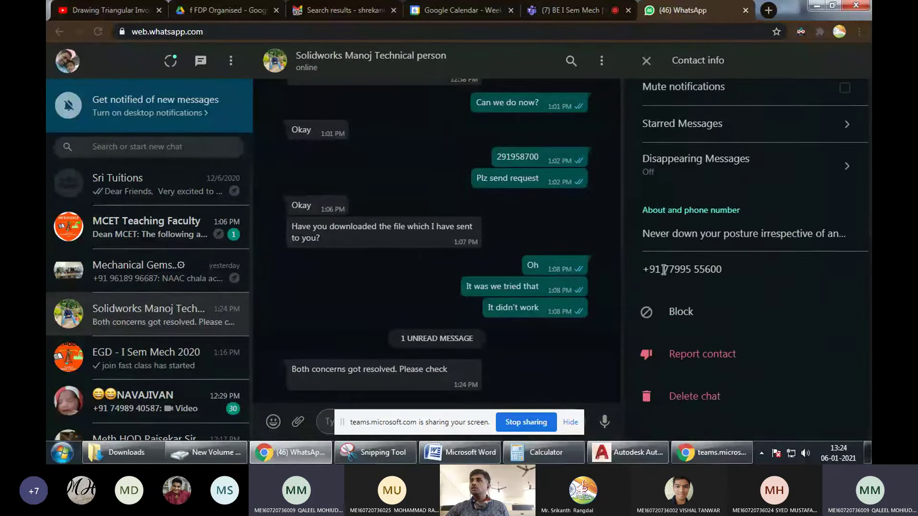
drag(662, 269, 730, 272)
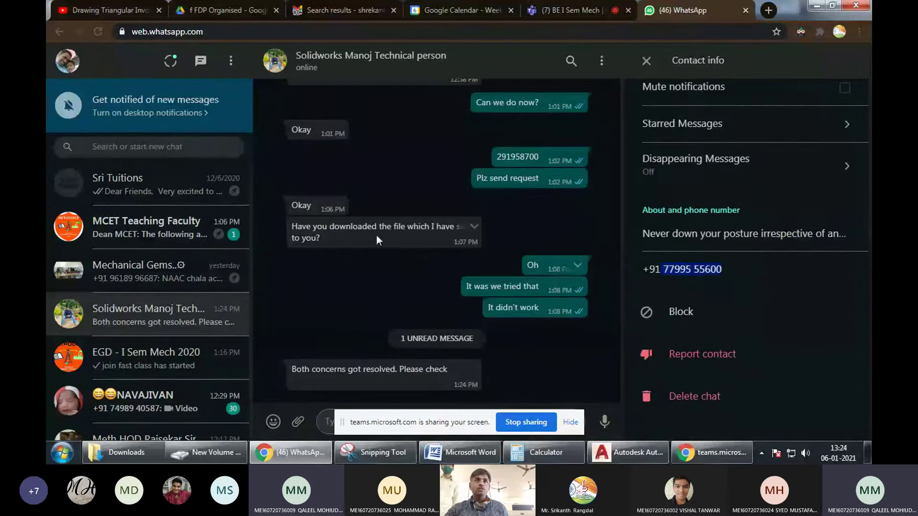
Search for the other contact's chat and send the copied phone number there.
click(164, 148)
text(shoe)
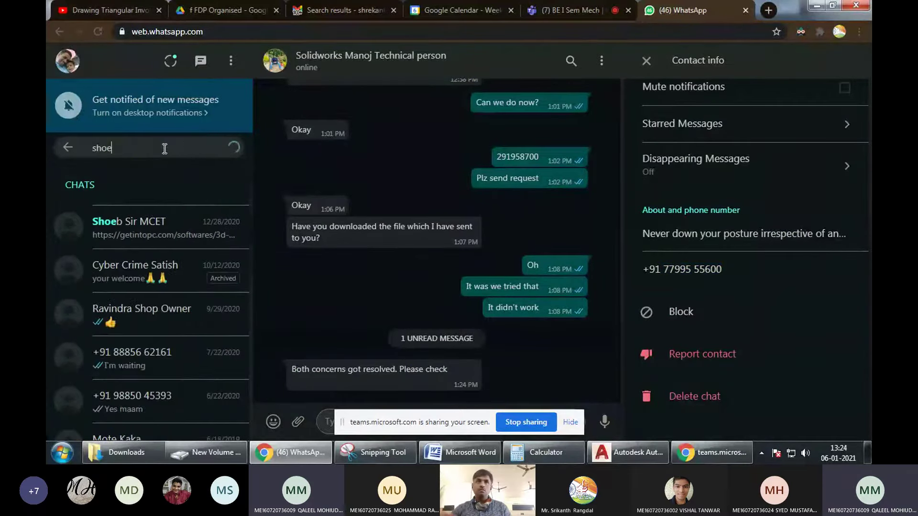
click(154, 228)
key(ctrl+v)
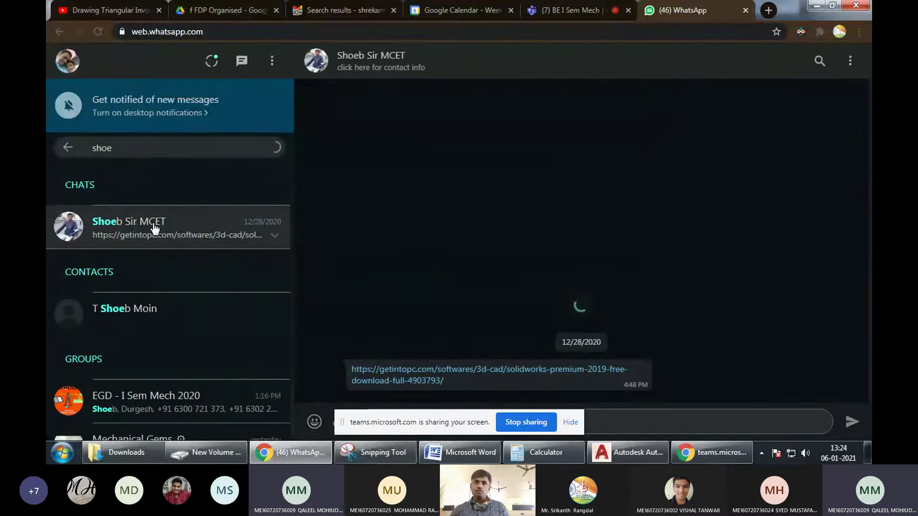
key(Return)
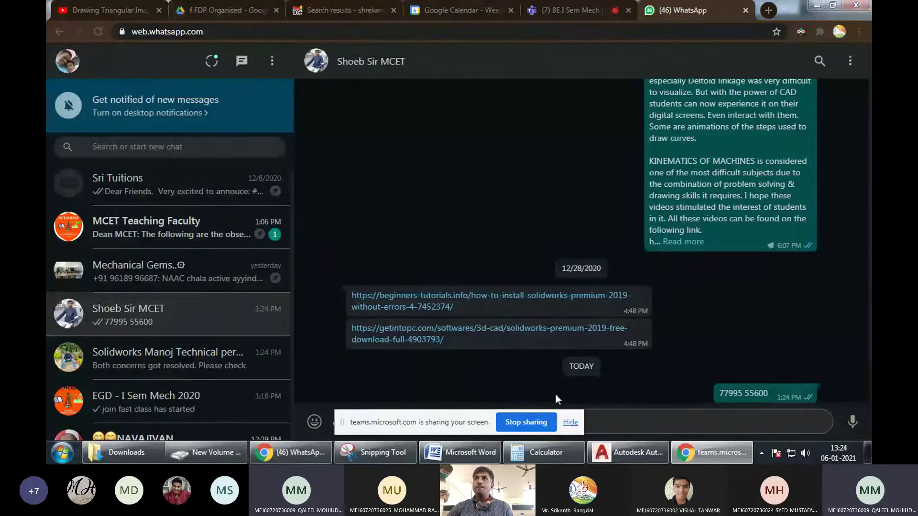
Back in AutoCAD, highlight the rolling circle, Path line, cycloid, tangent ST and normal MN in turn.
click(626, 452)
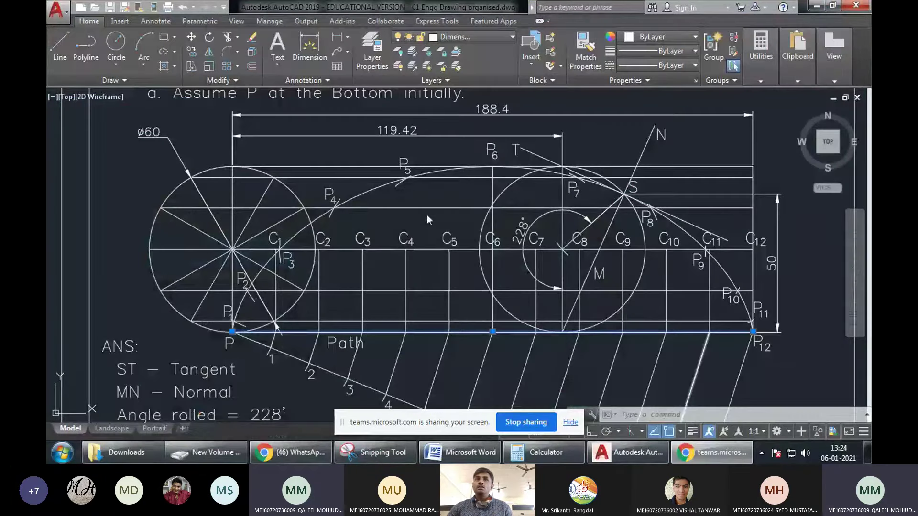
key(Escape)
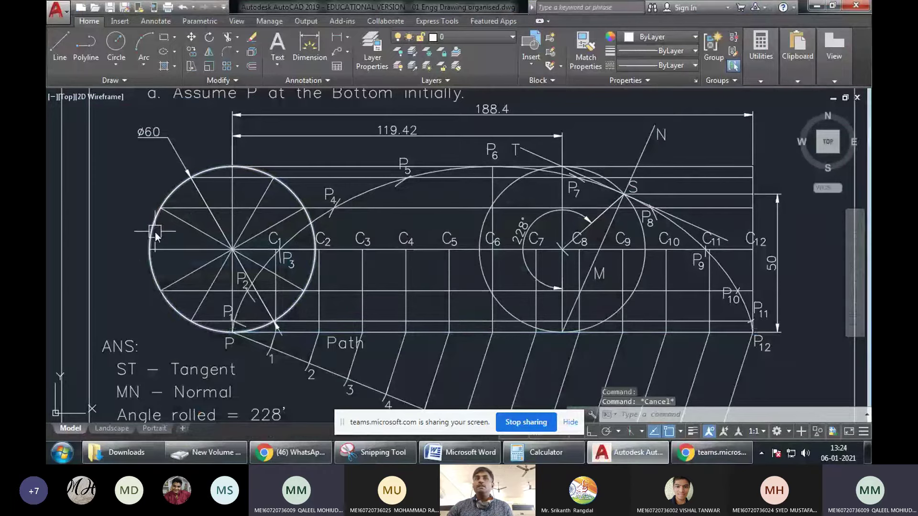
click(155, 233)
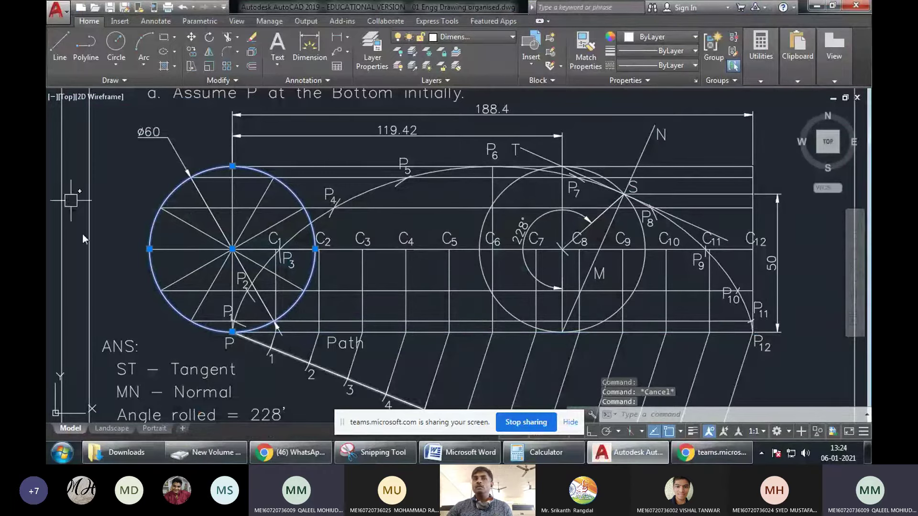
key(Escape)
click(344, 331)
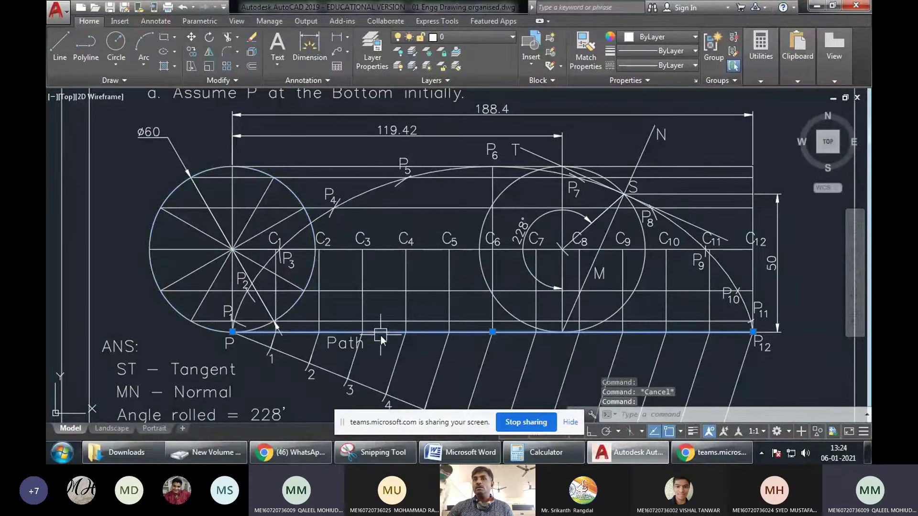
key(Escape)
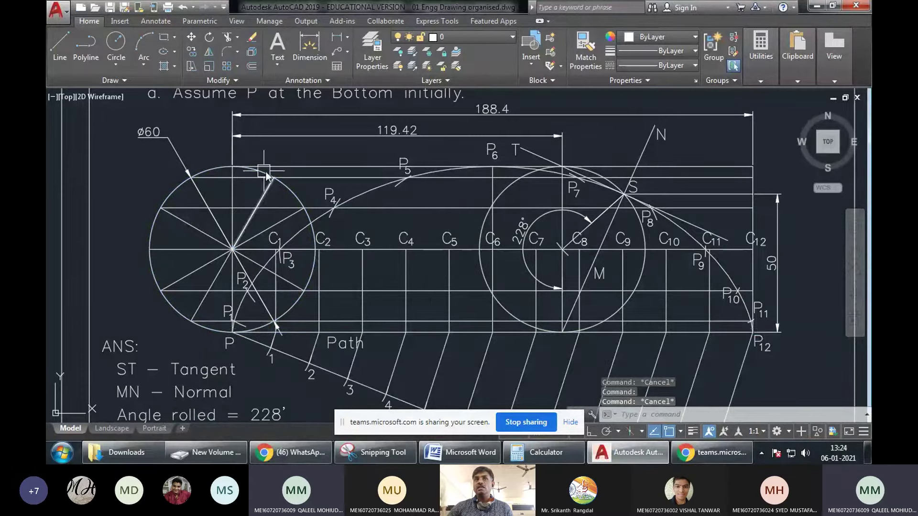
click(337, 212)
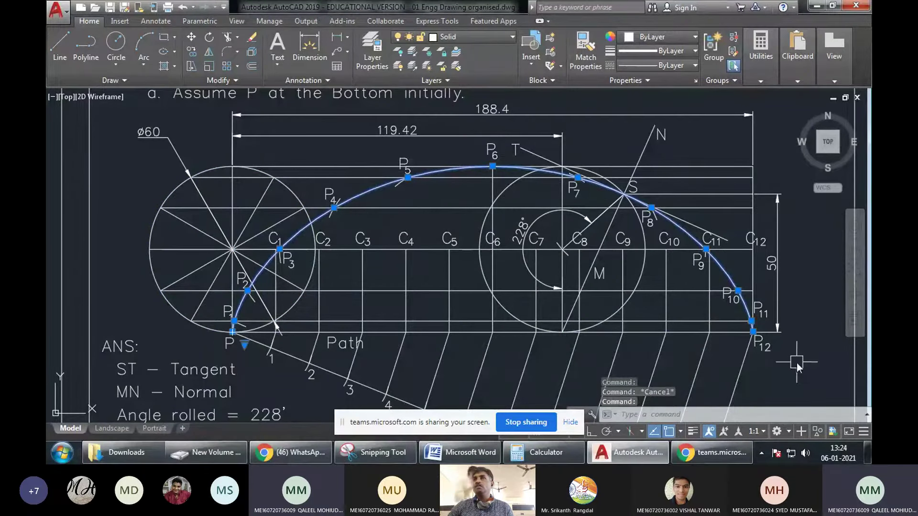
key(Escape)
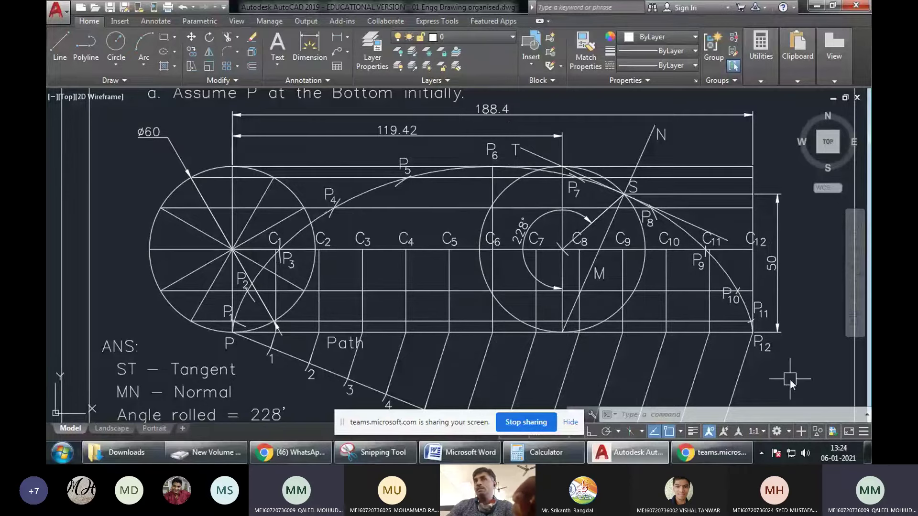
click(691, 218)
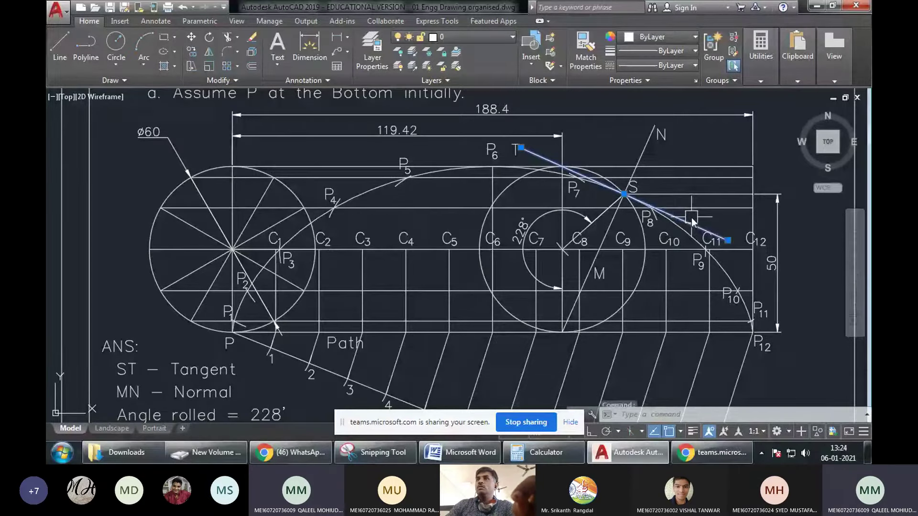
click(638, 153)
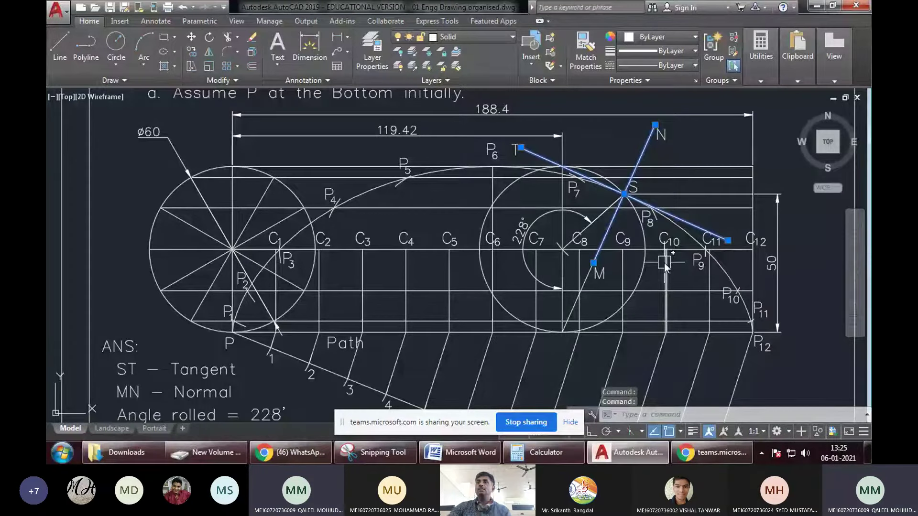
Turn on lineweight display so the cycloid drawing's lines appear thick.
key(Escape)
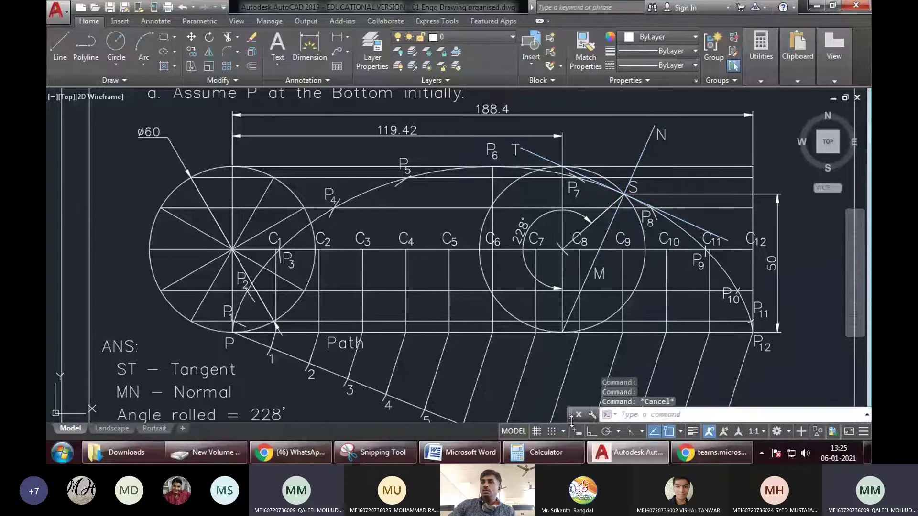
click(694, 429)
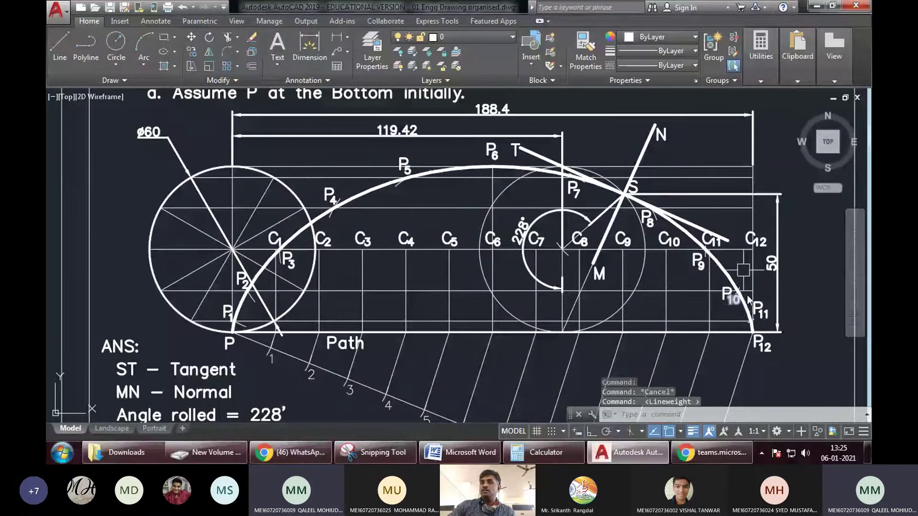
key(Escape)
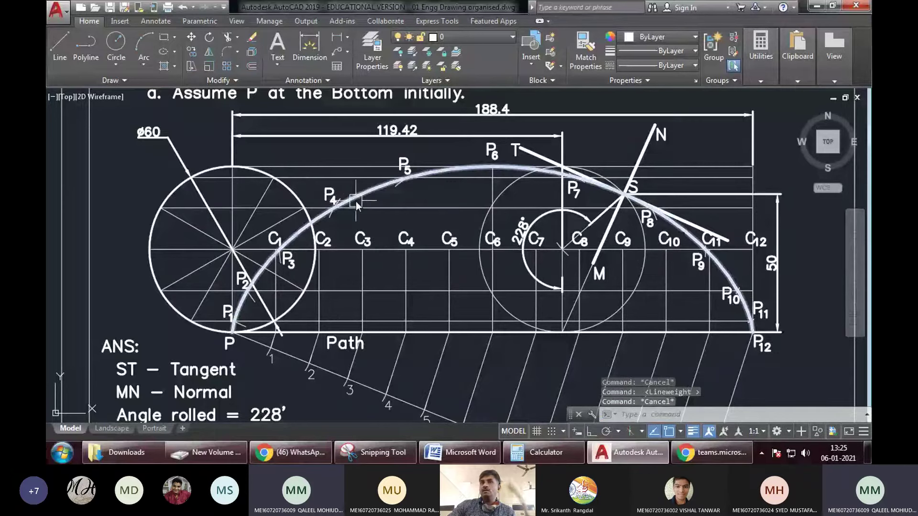
mouse_move(359, 188)
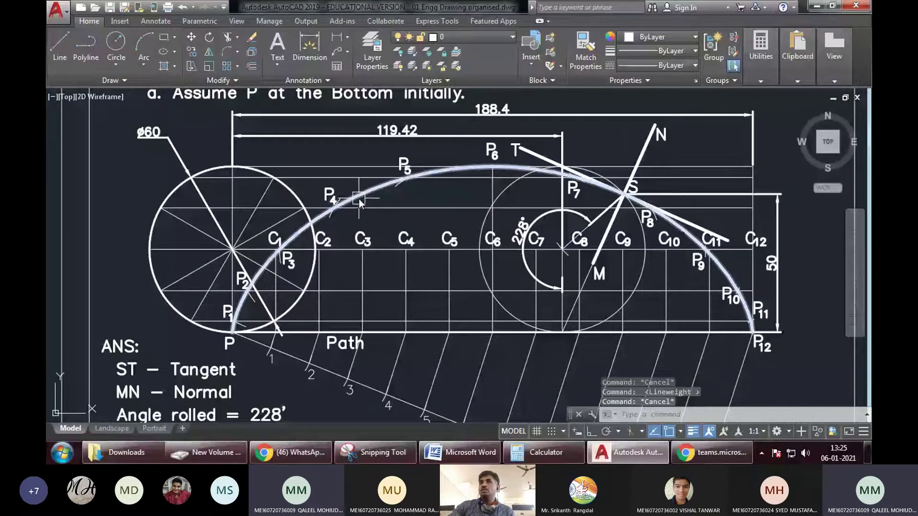
Highlight the cycloid curve and left rolling circle, then minimise everything to the desktop.
click(358, 199)
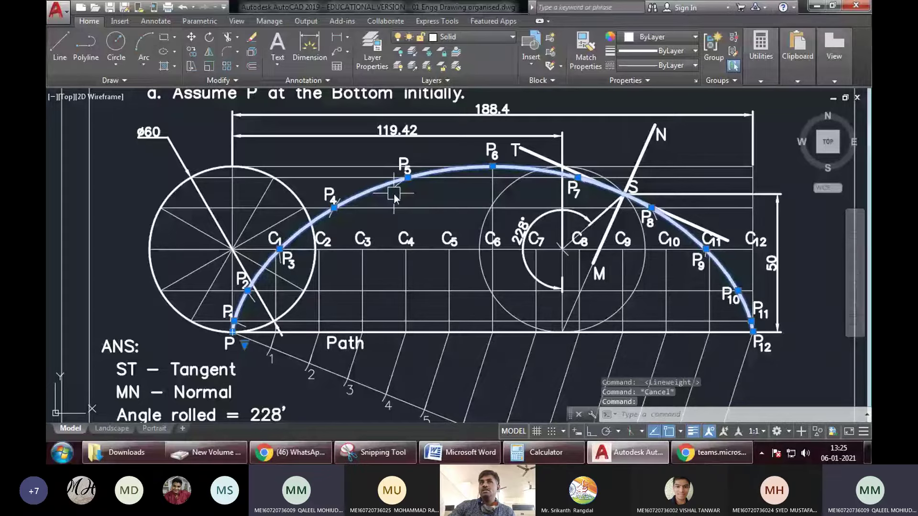
click(258, 170)
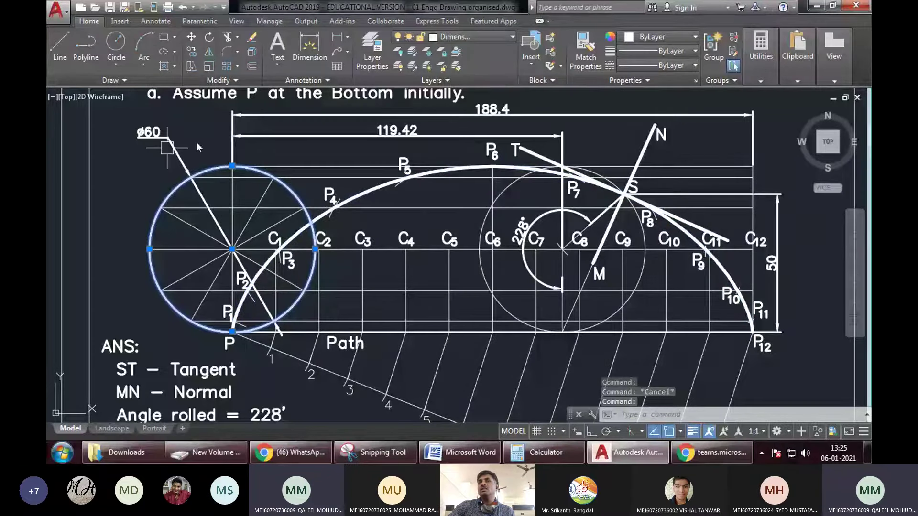
key(Escape)
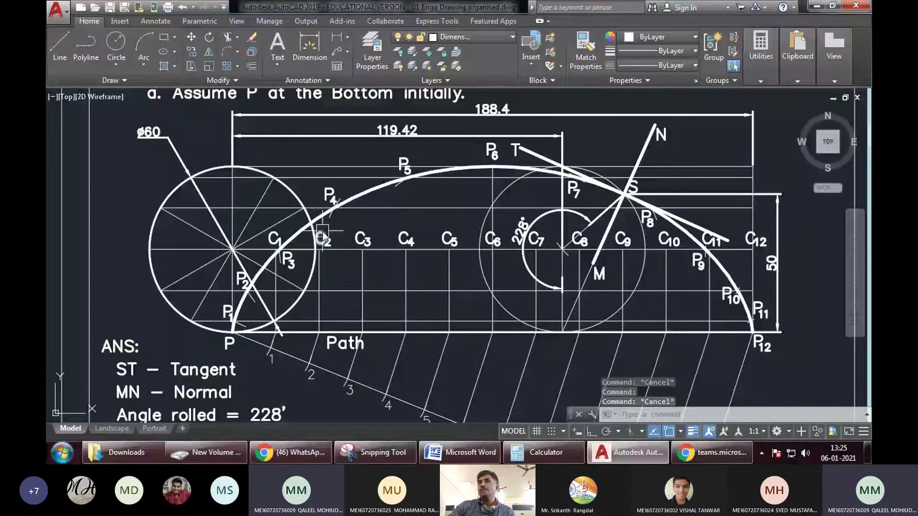
key(Escape)
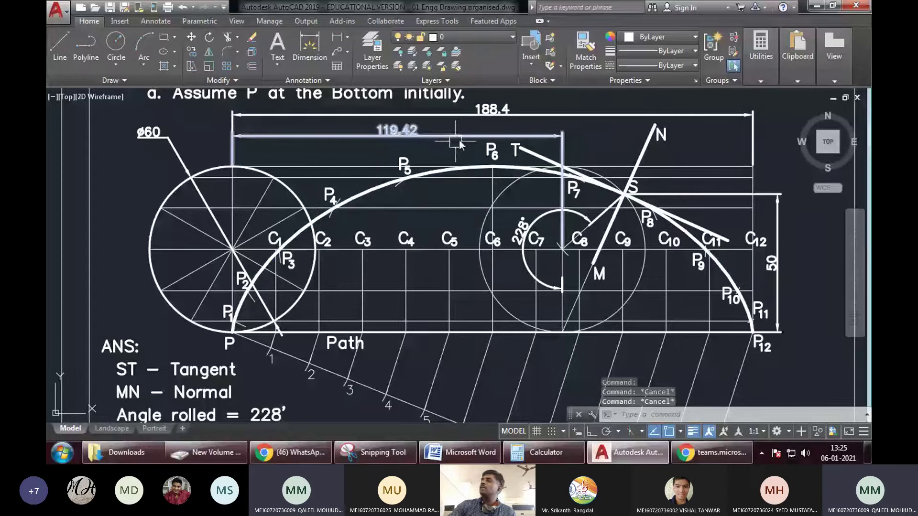
middle_drag(460, 144, 429, 154)
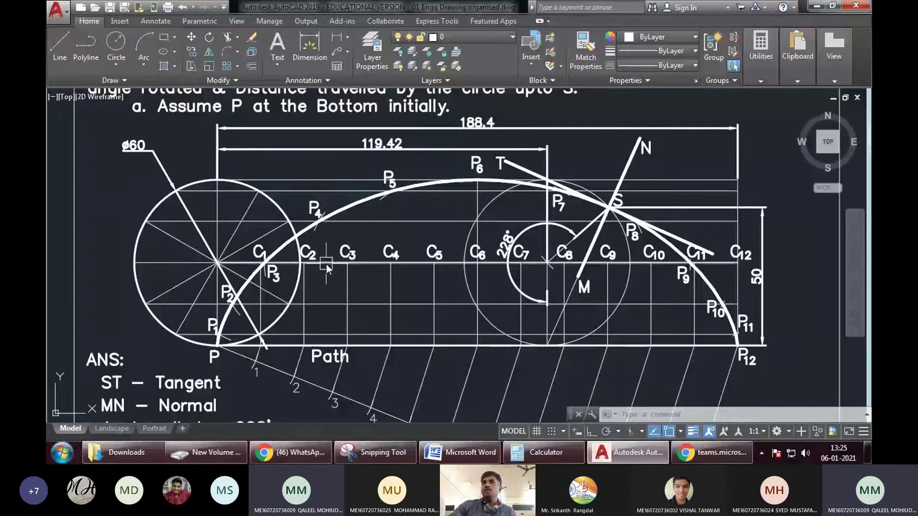
key(super+d)
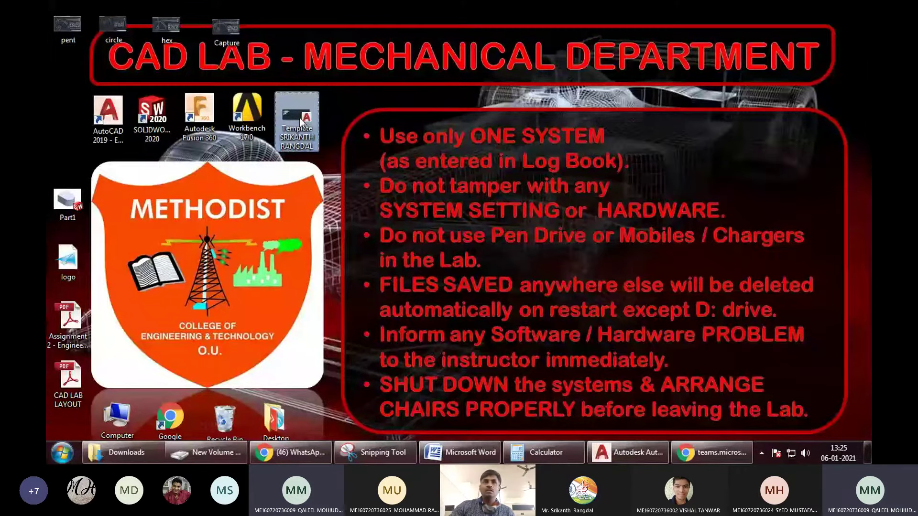
Send the DWT drawing template to the EGD - I Sem Mech 2020 WhatsApp group.
click(311, 441)
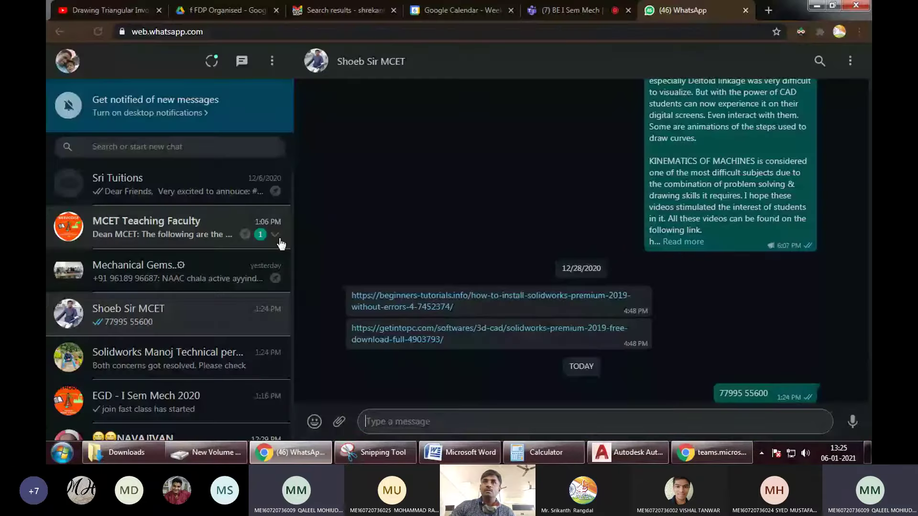
click(155, 395)
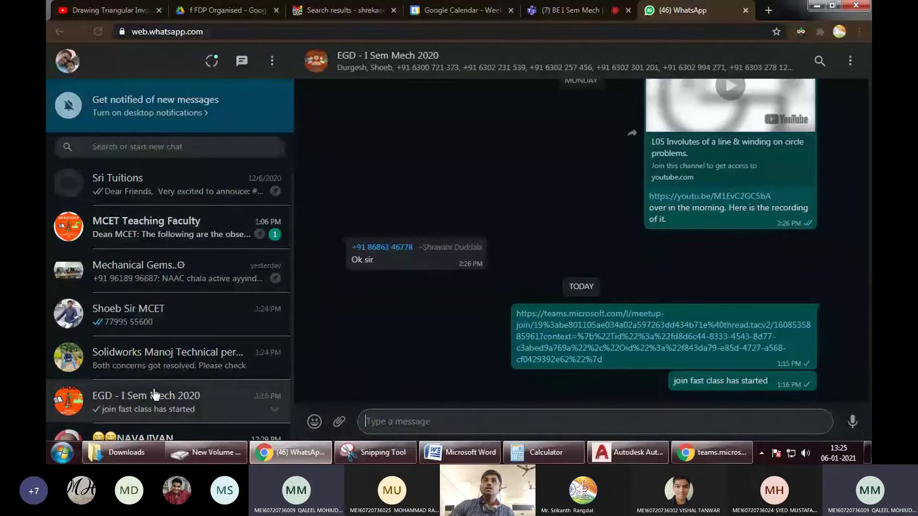
key(super+Right)
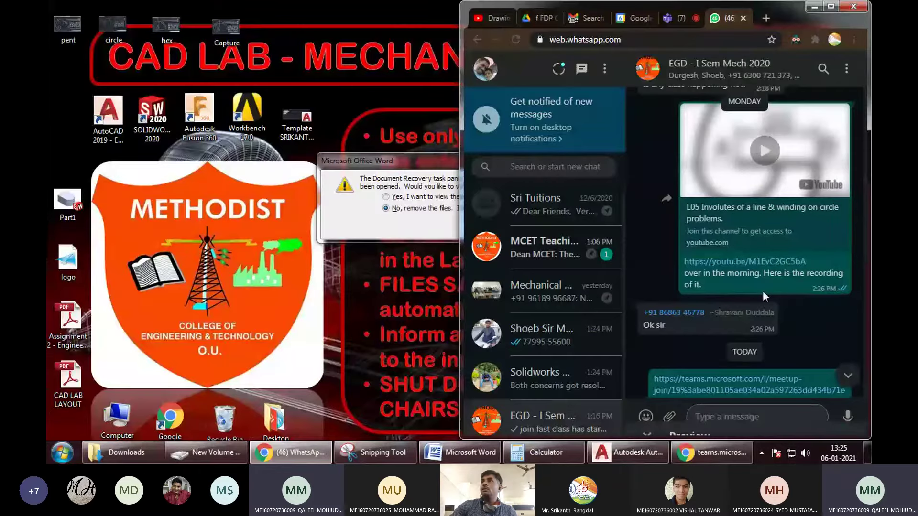
key(Return)
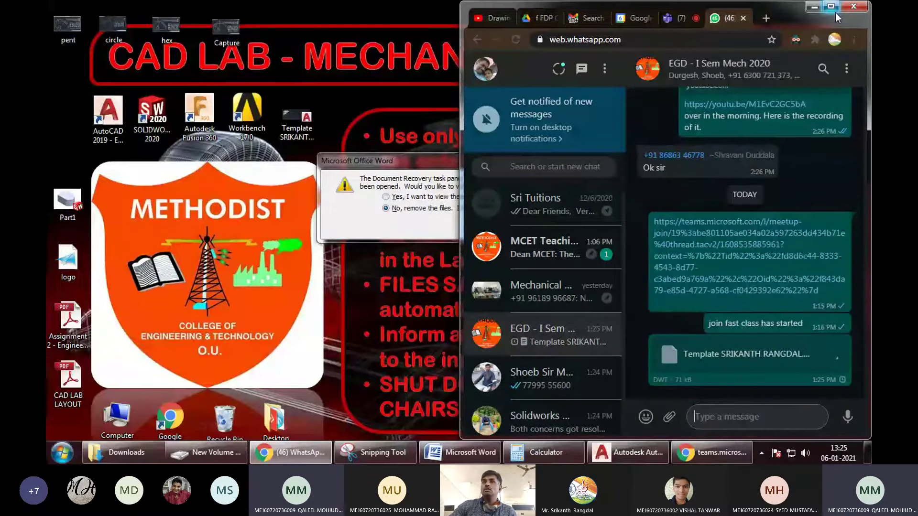
Hide the browser, select the template on the desktop and cancel Word's recovery prompt.
click(835, 13)
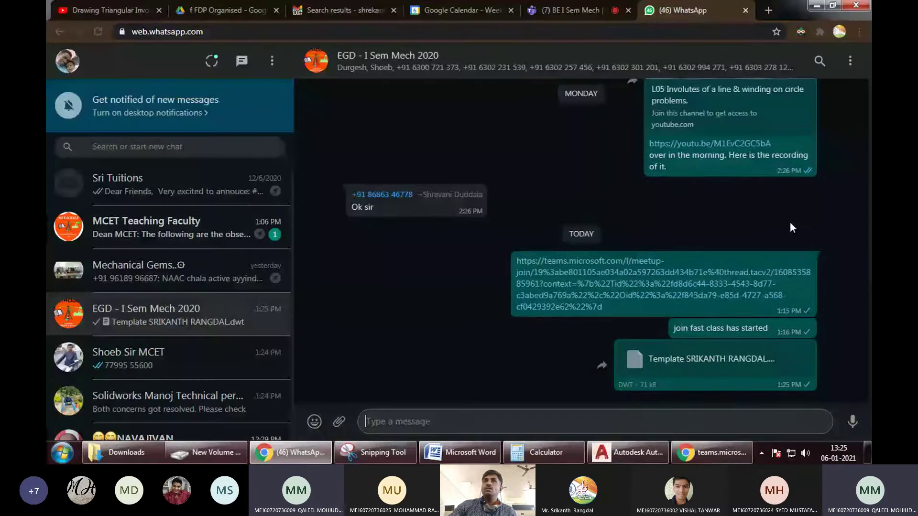
click(816, 4)
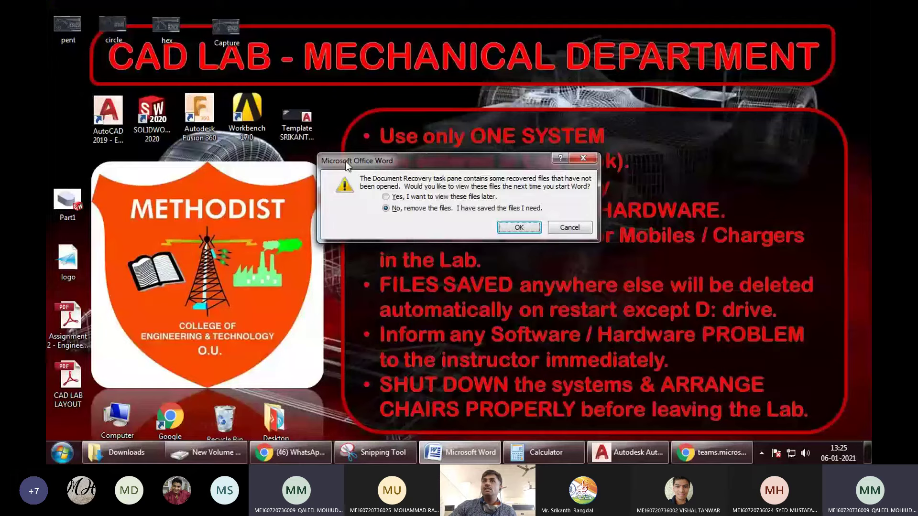
click(298, 119)
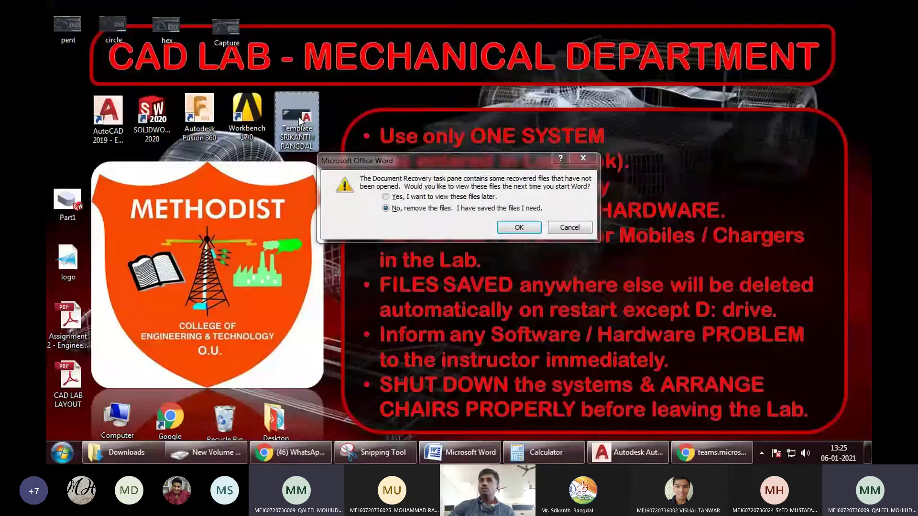
click(570, 228)
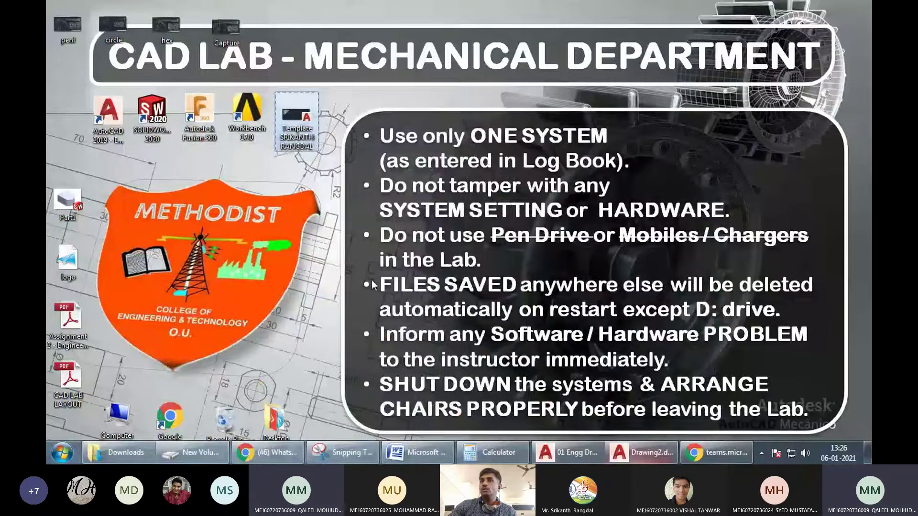
Restore the Drawing2 window and nudge the view down onto its layer legend.
click(621, 460)
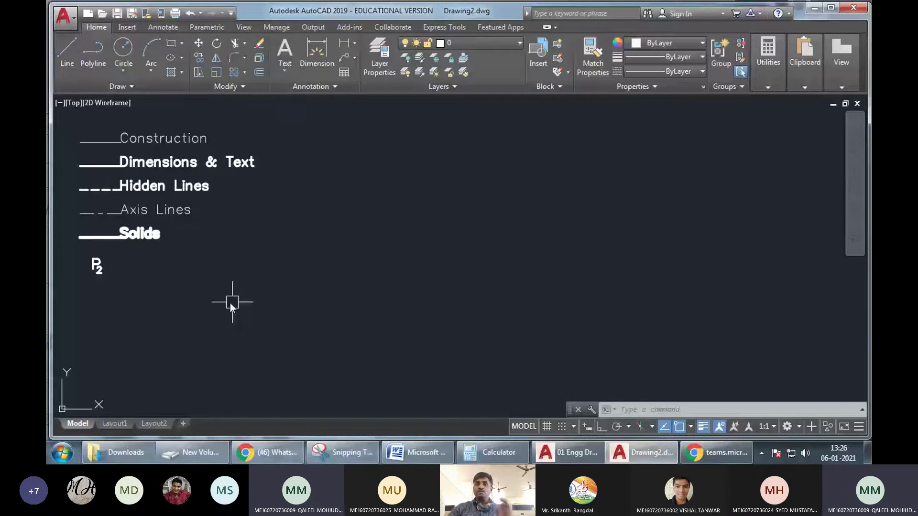
middle_drag(231, 303, 229, 316)
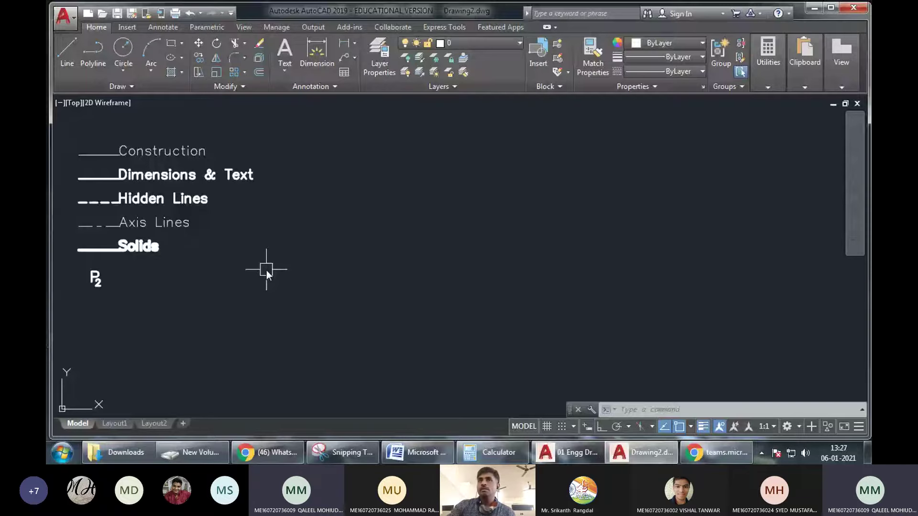
Save the new drawing to New Volume (F:) as 'cylcoid' followed by the author's name.
key(ctrl+s)
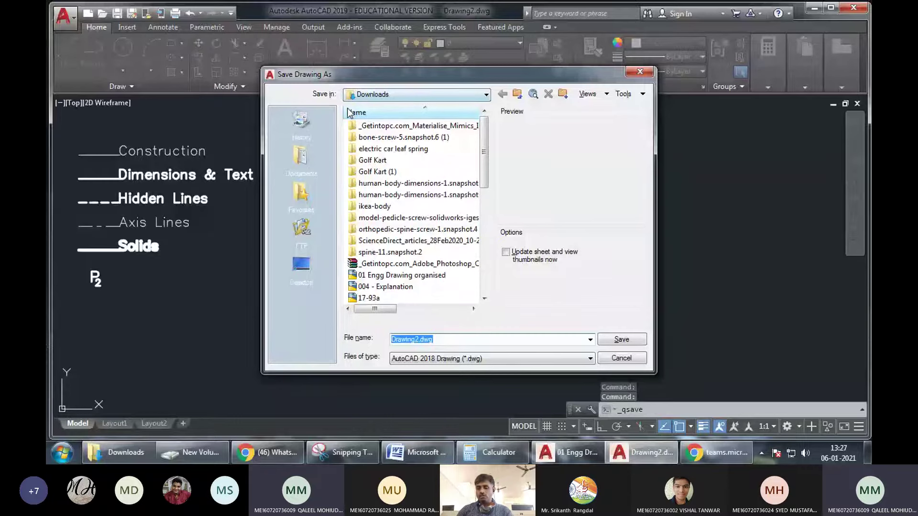
click(363, 95)
click(379, 116)
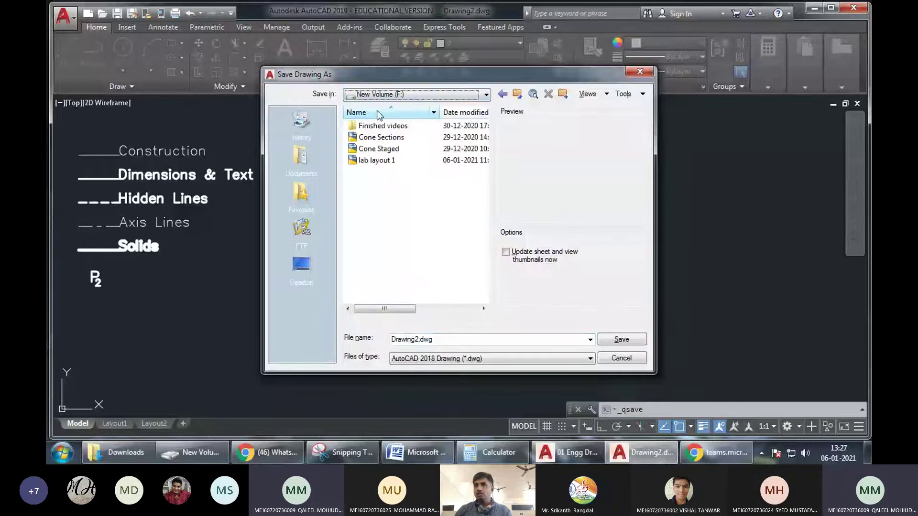
click(440, 340)
text(cylcoid srikanth)
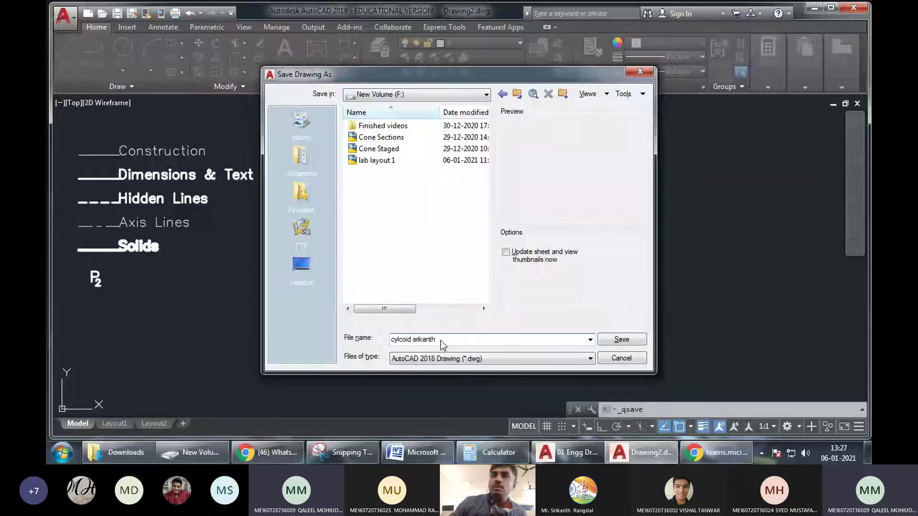
key(Return)
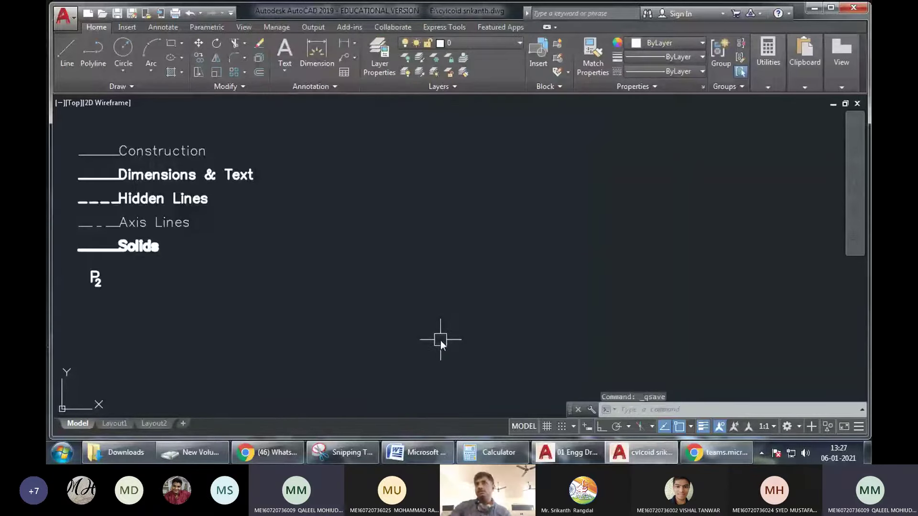
Close the saved drawing and reopen 01 Engg Drawing organised from recent documents.
middle_drag(408, 257, 399, 258)
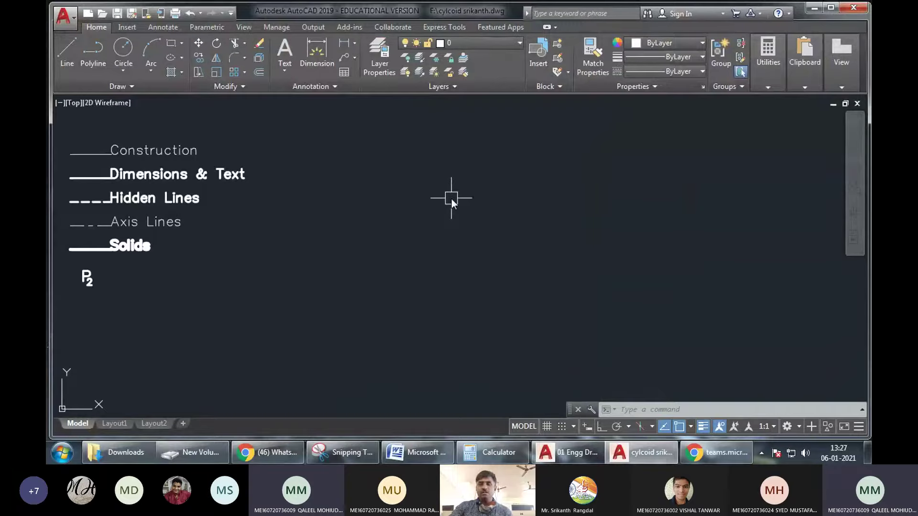
key(ctrl+F4)
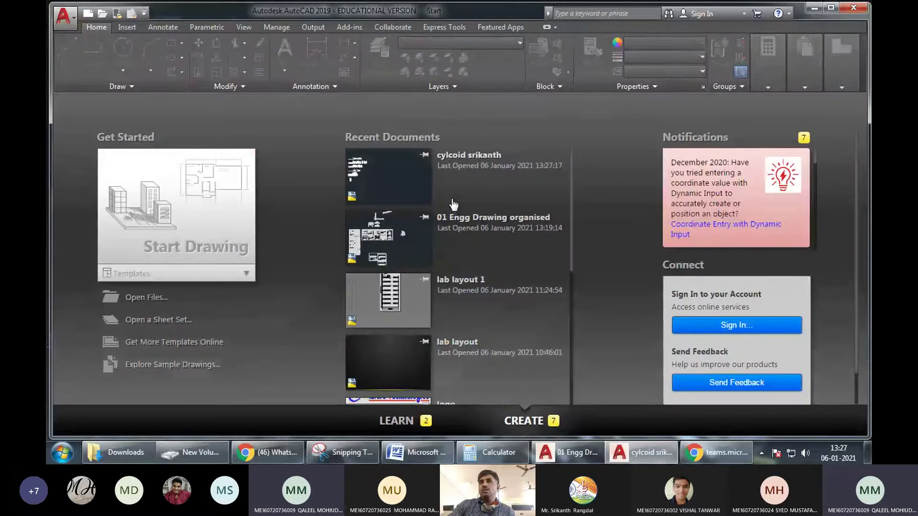
click(446, 219)
middle_drag(427, 241, 414, 233)
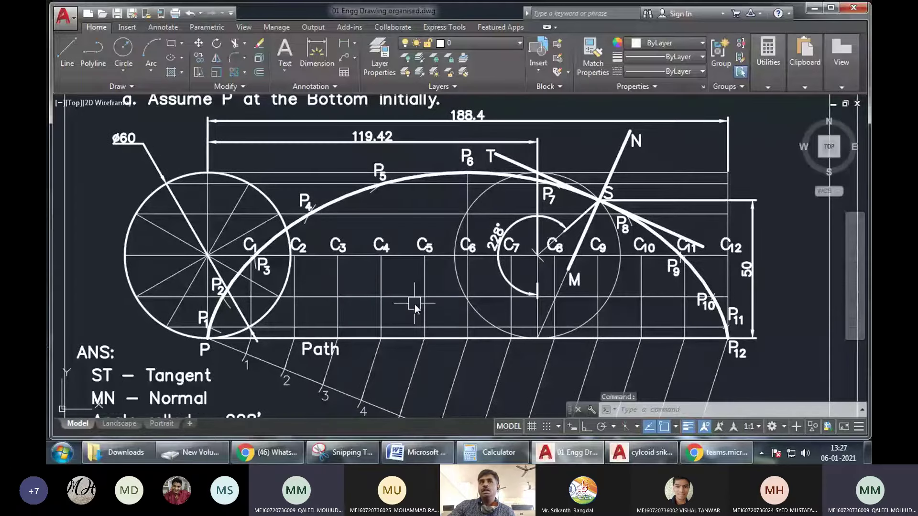
click(143, 309)
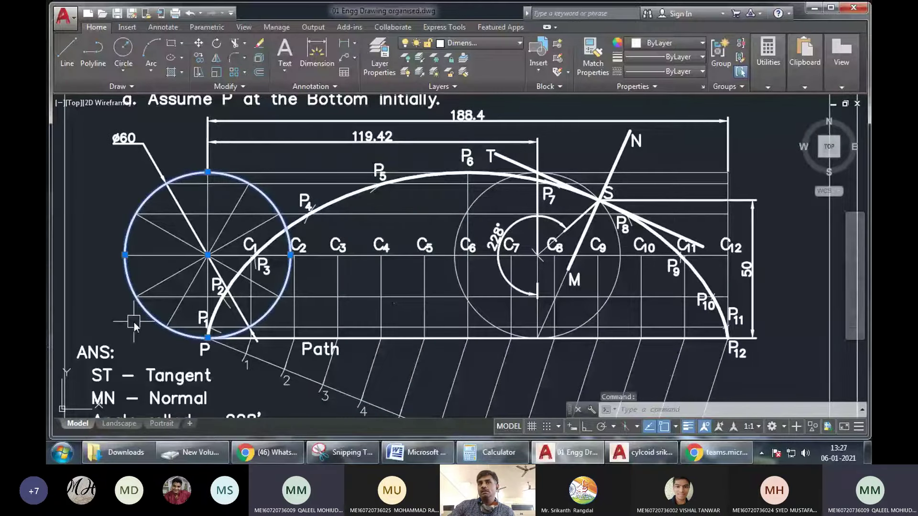
key(Escape)
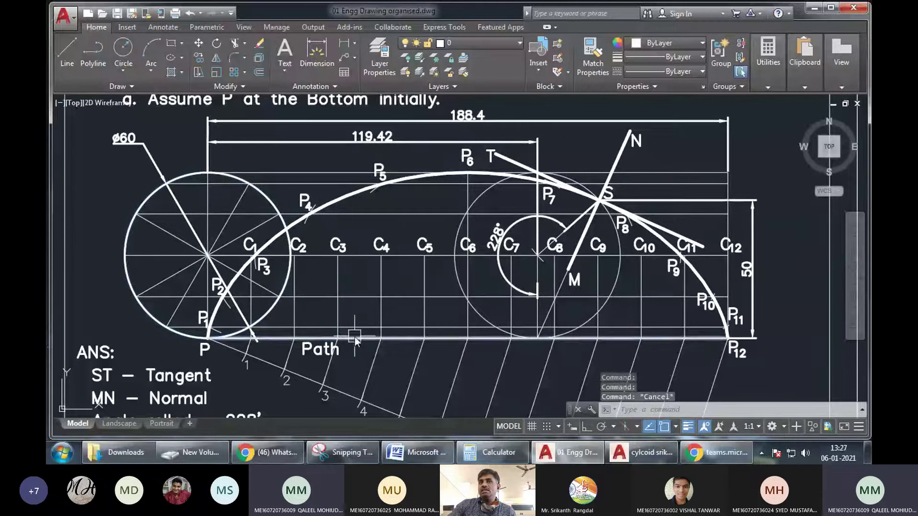
click(357, 339)
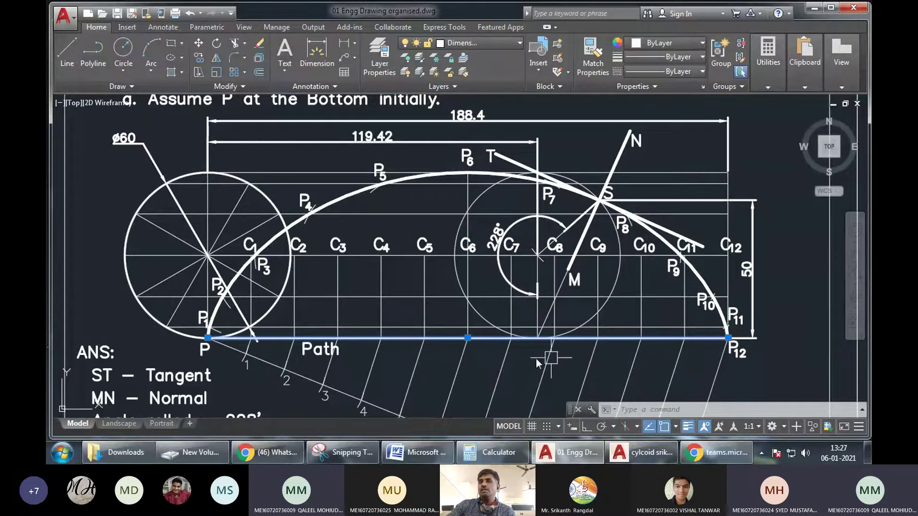
key(Escape)
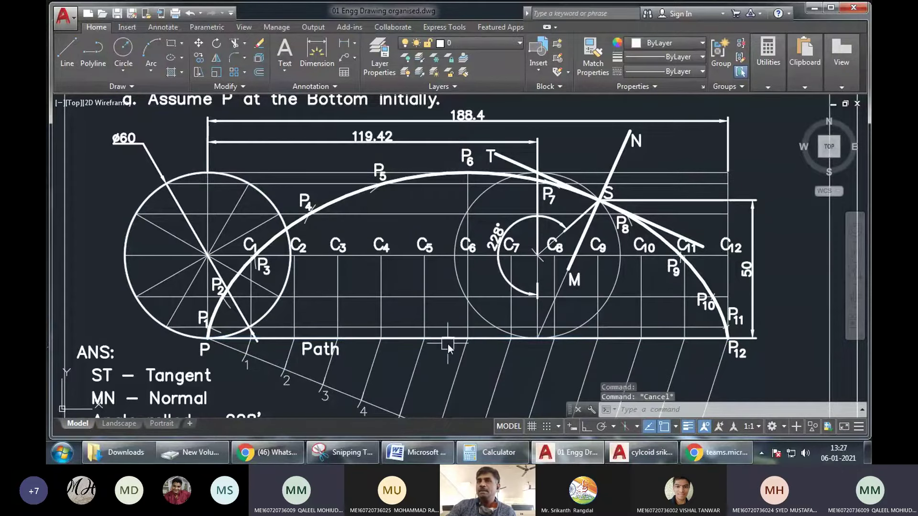
click(447, 342)
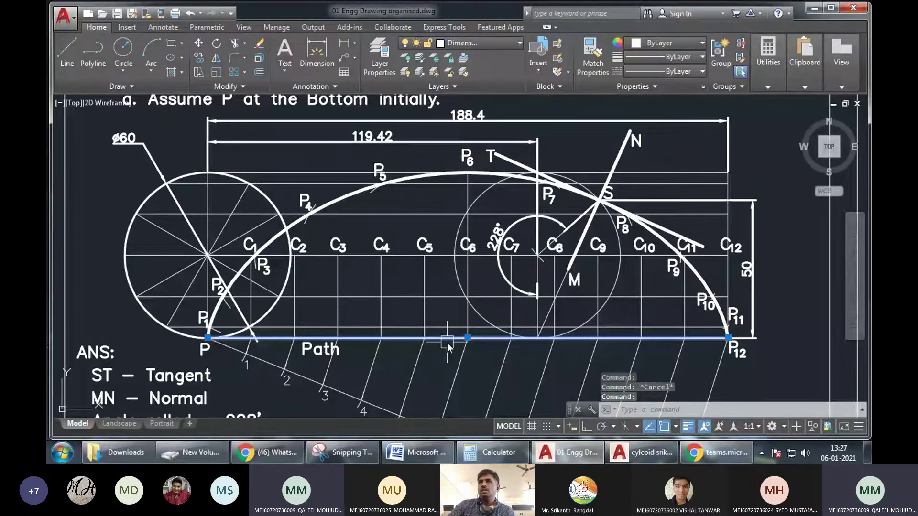
key(Escape)
click(467, 115)
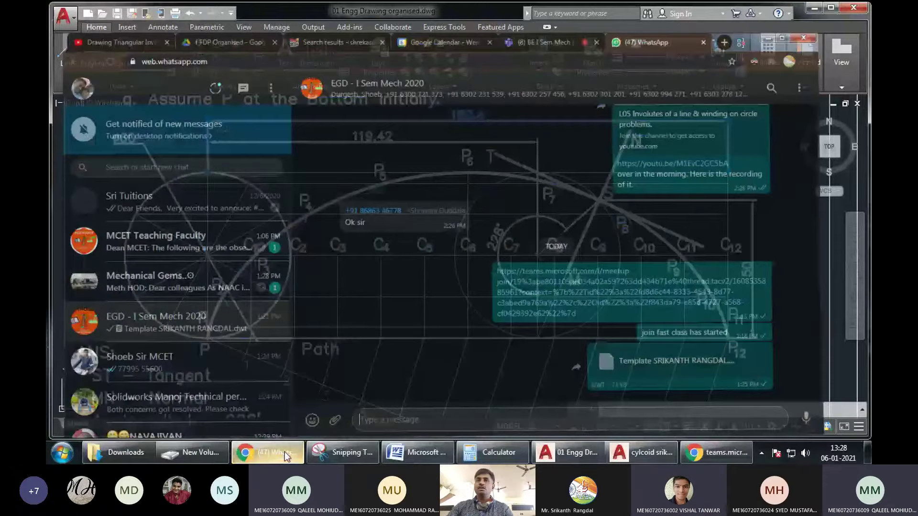
click(285, 453)
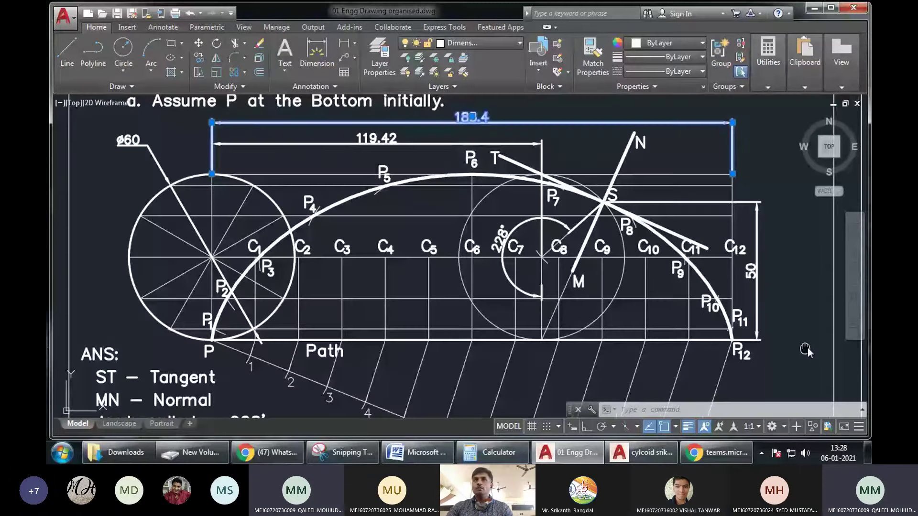
key(Escape)
key(Escape)
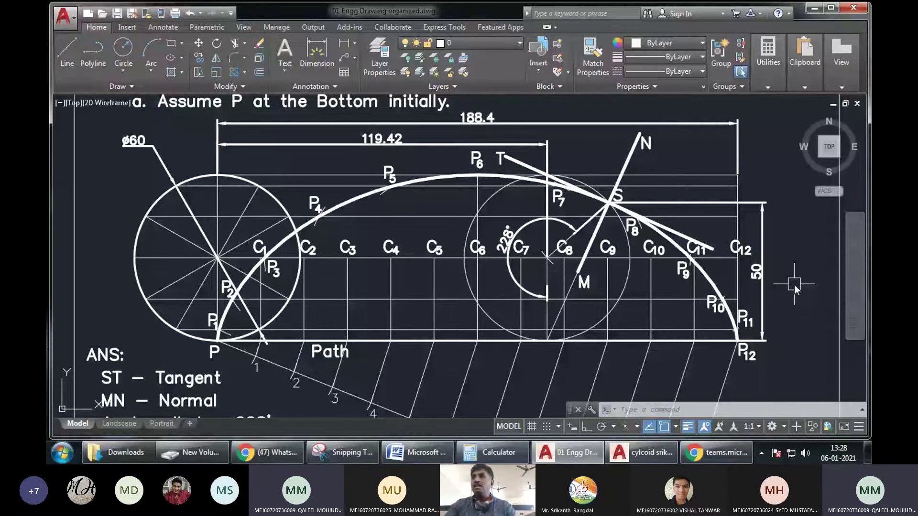
key(Escape)
key(Escape)
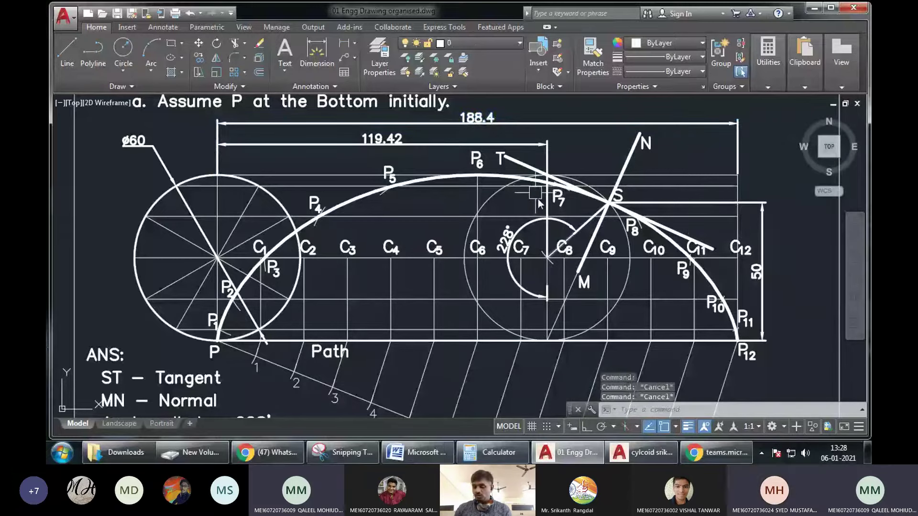
Use ED to prefix the 188.4 dimension text with 'PixD=' so it reads PixD=188.4.
click(526, 151)
text(ed)
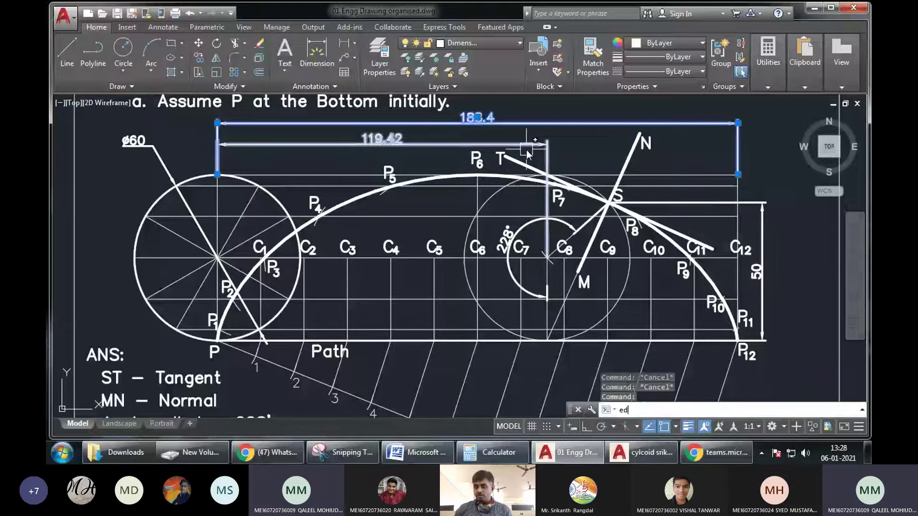
key(Return)
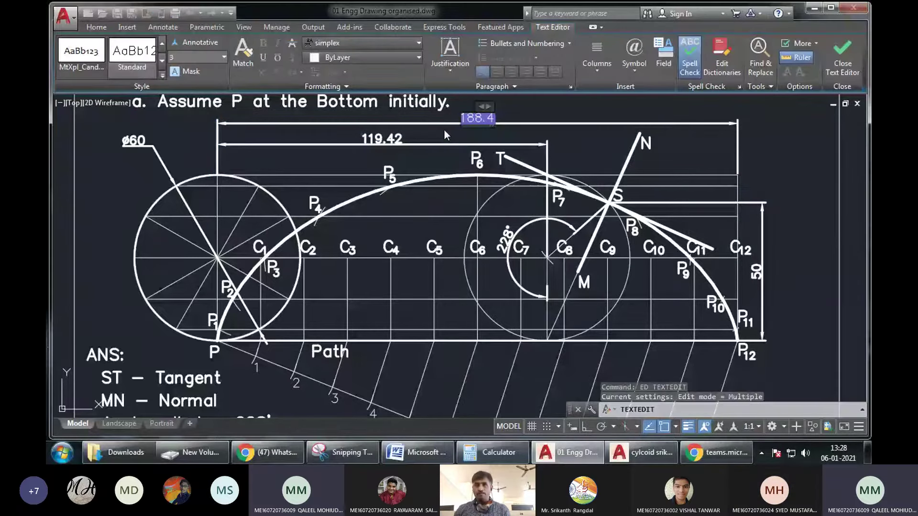
text(Pi)
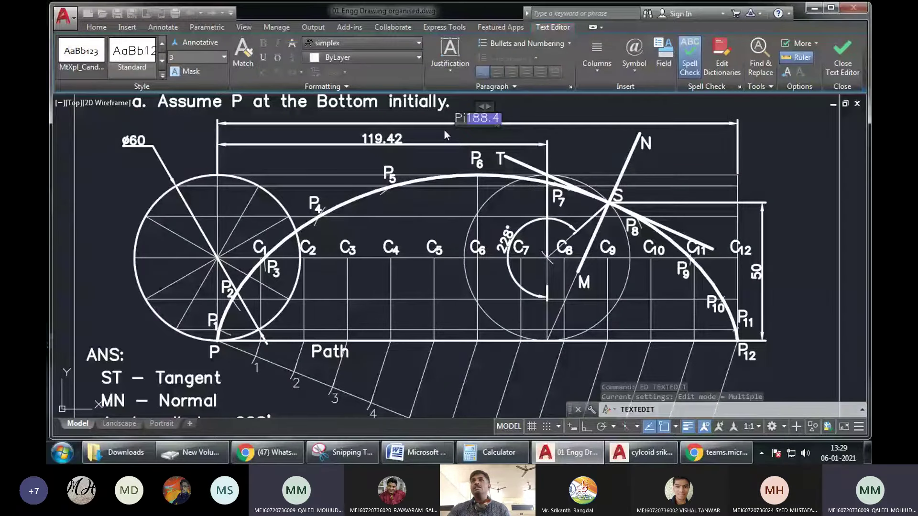
text(xD)
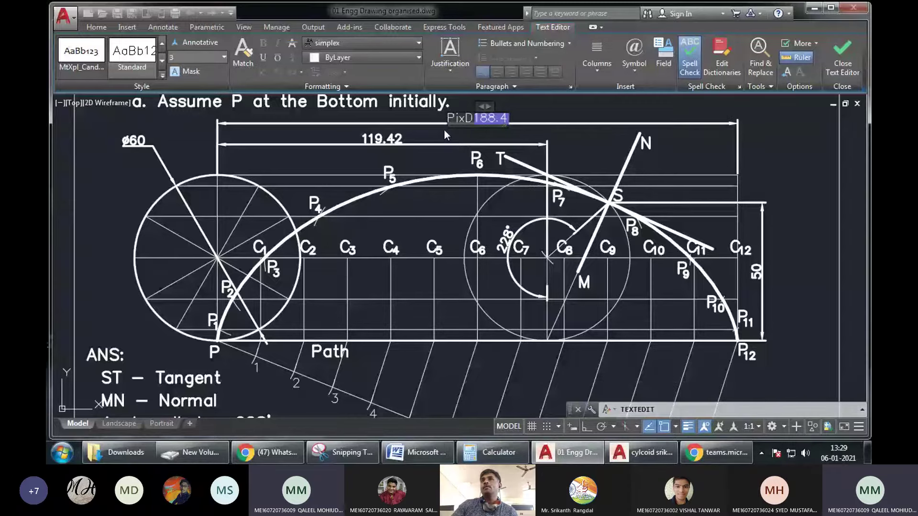
text(=)
click(576, 162)
key(Escape)
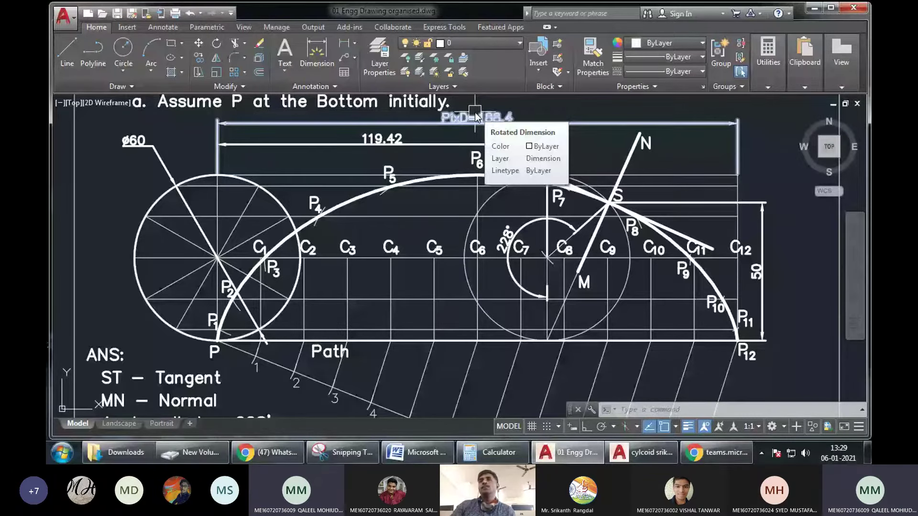
Check in Calculator that 60 × 3.14 equals 188.4, then return to the cycloid drawing.
middle_drag(710, 159, 705, 182)
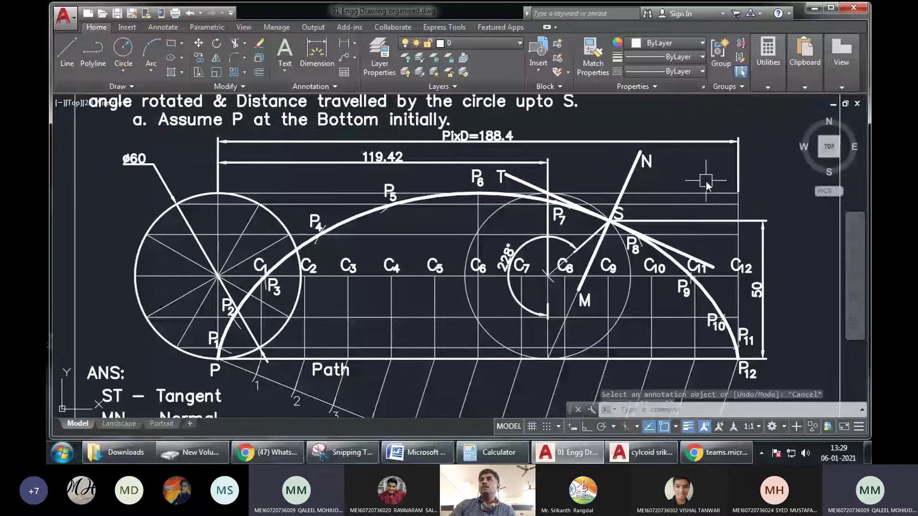
key(Escape)
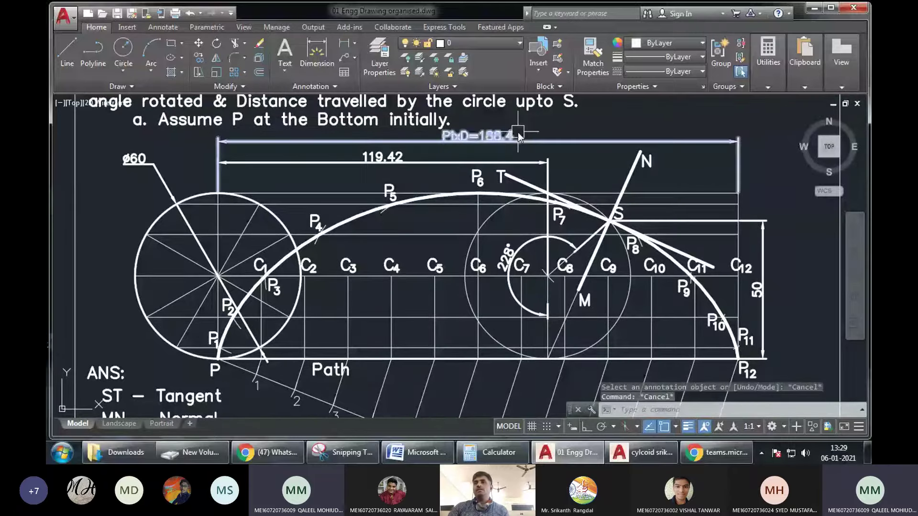
key(alt+Tab)
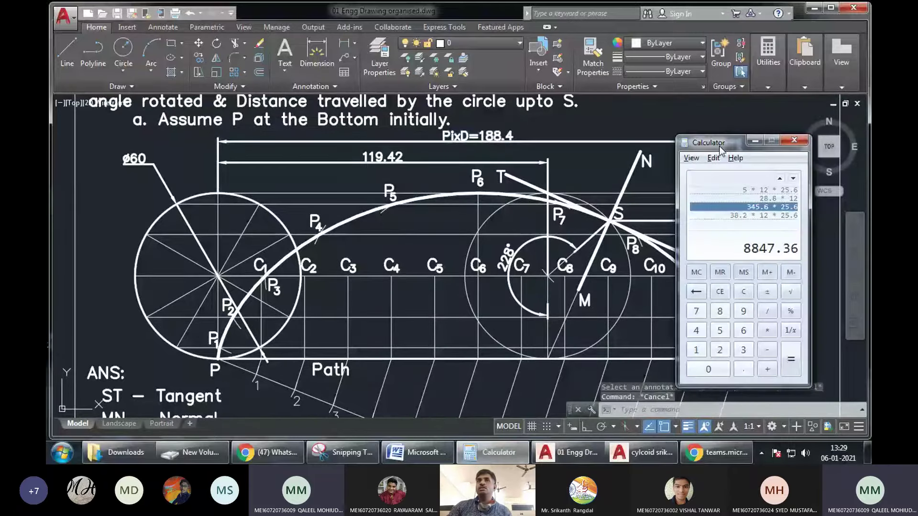
drag(720, 149, 194, 93)
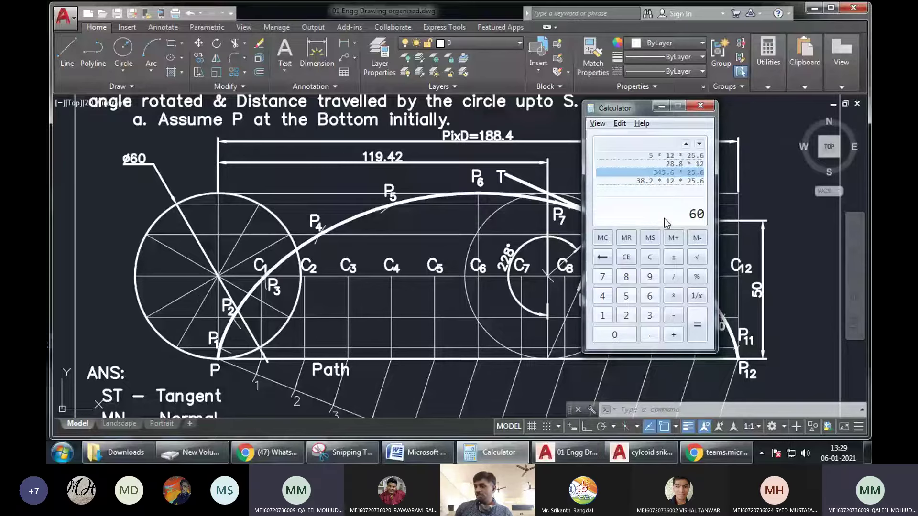
key(asterisk)
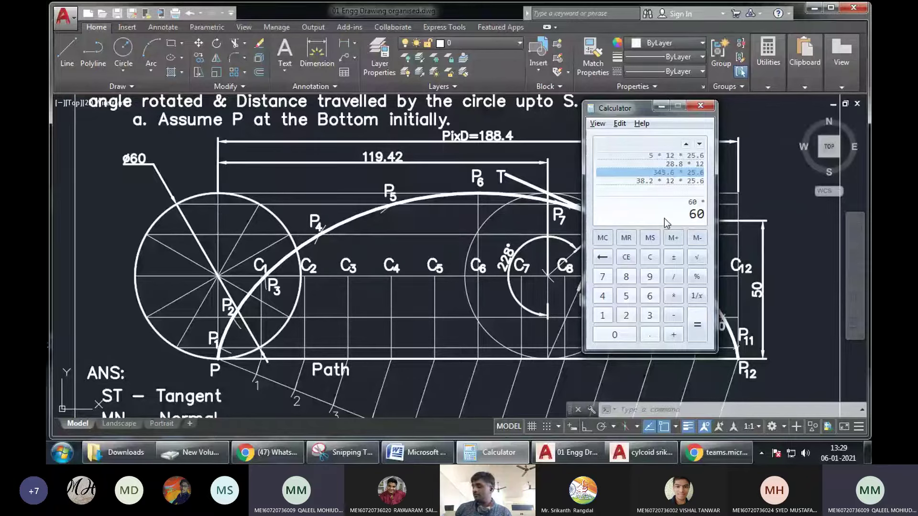
text(3.14)
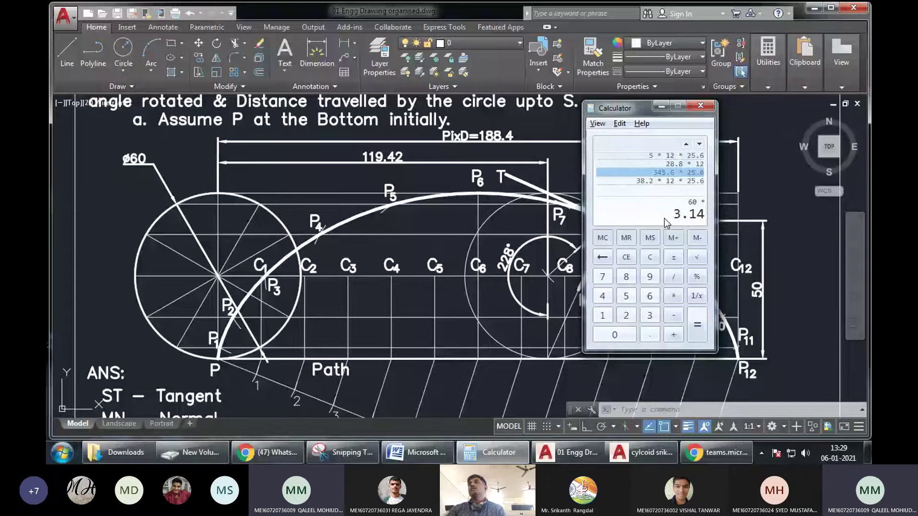
key(Return)
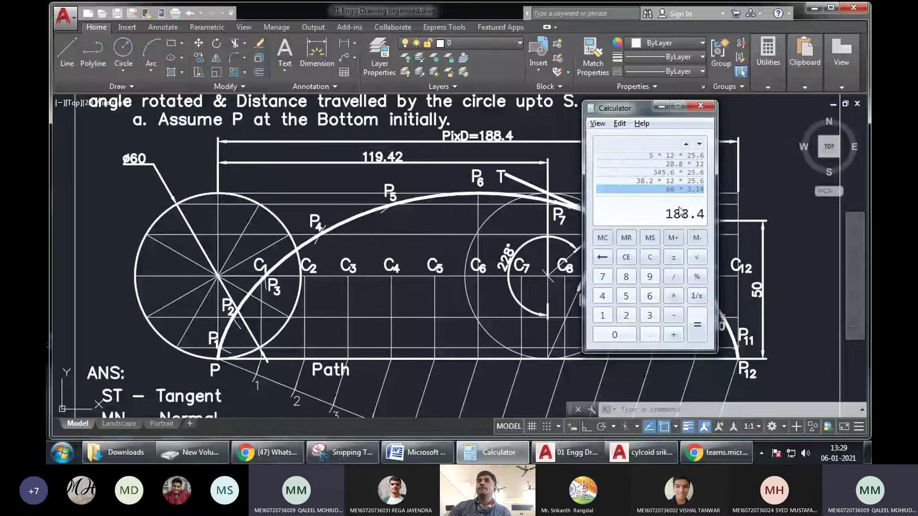
click(500, 139)
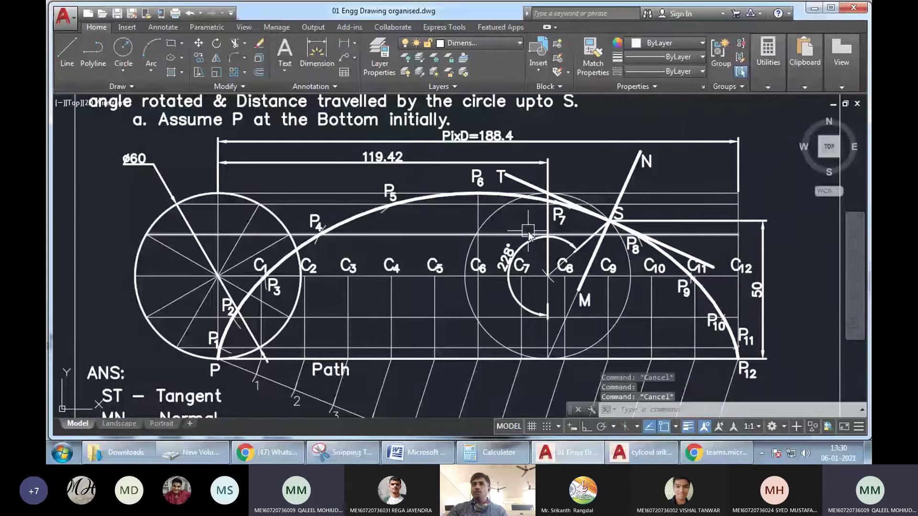
Paste the copied cycloid problem text into cylcoid srikanth.dwg beside the line-type legend.
key(ctrl+Tab)
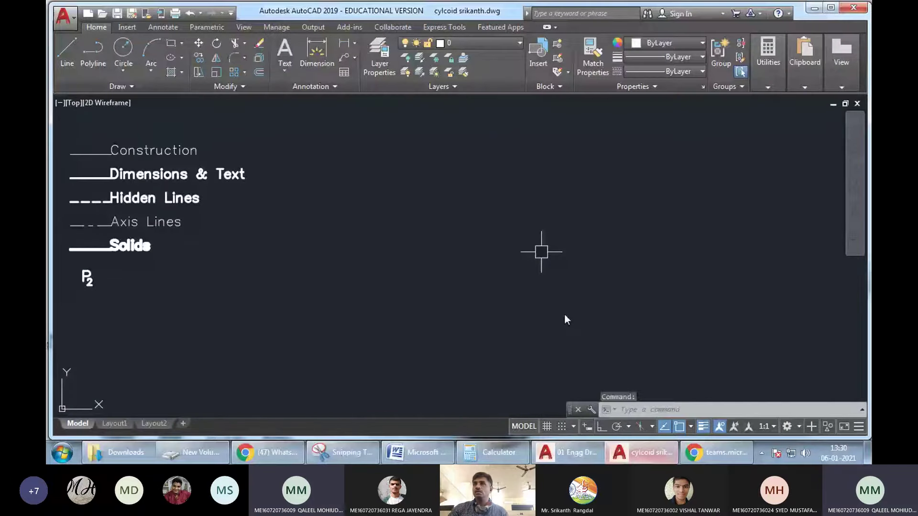
key(ctrl+Tab)
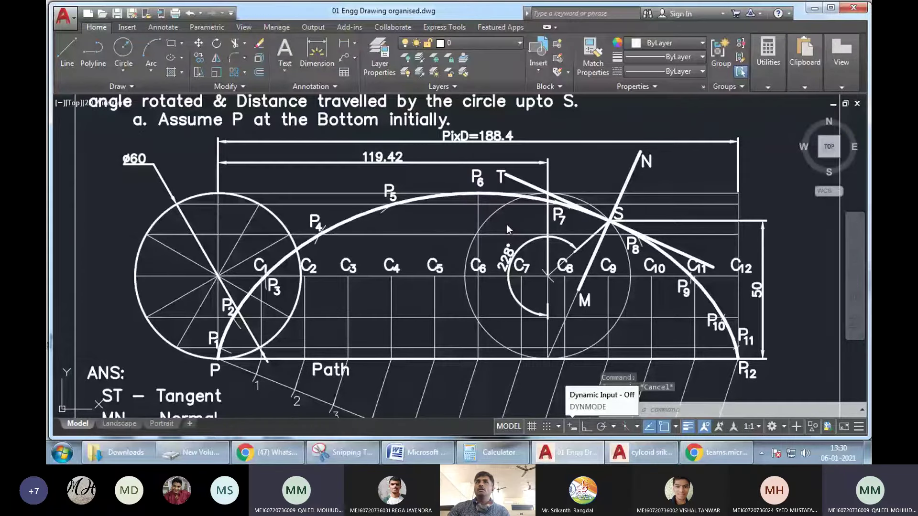
click(658, 450)
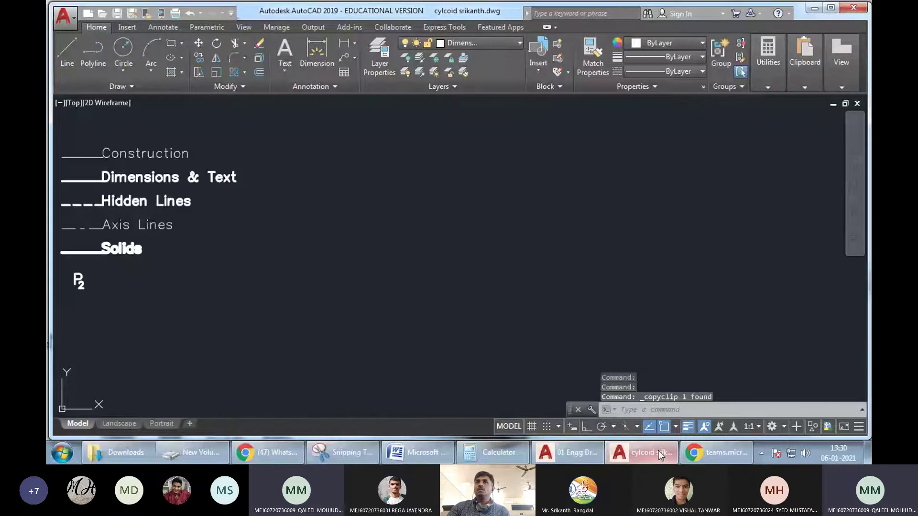
key(ctrl+v)
click(350, 191)
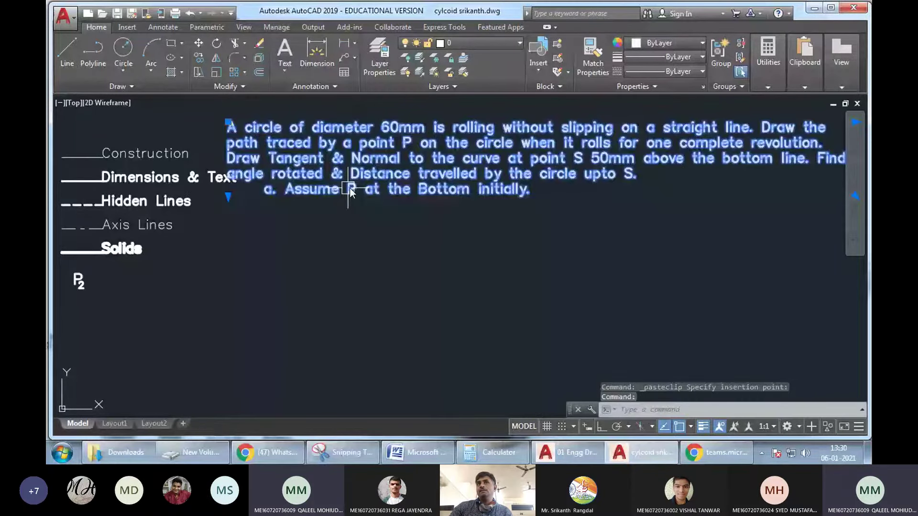
key(Escape)
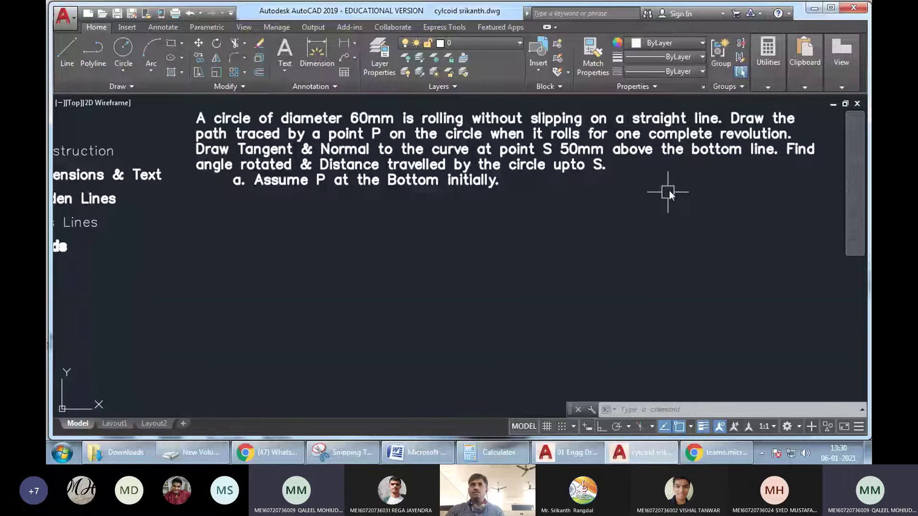
Pan to centre the pasted text and start a circle with the C alias.
mouse_move(466, 312)
middle_down()
mouse_move(503, 321)
mouse_move(500, 305)
middle_up()
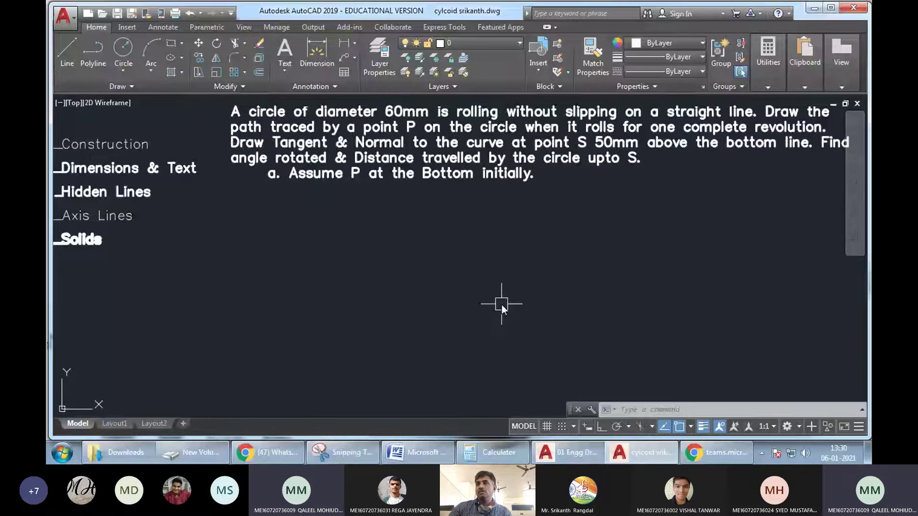
text(c)
key(Return)
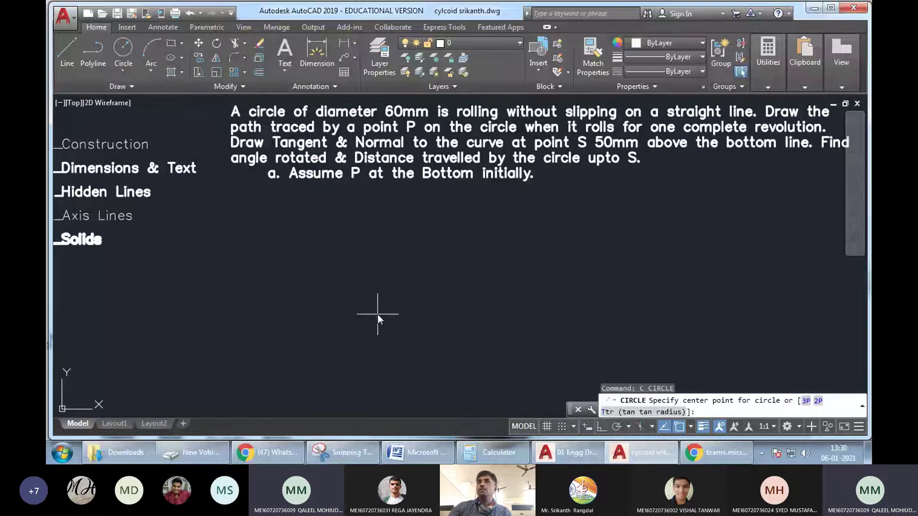
Fix the new circle's centre point below the 60mm rolling-circle problem text.
click(297, 306)
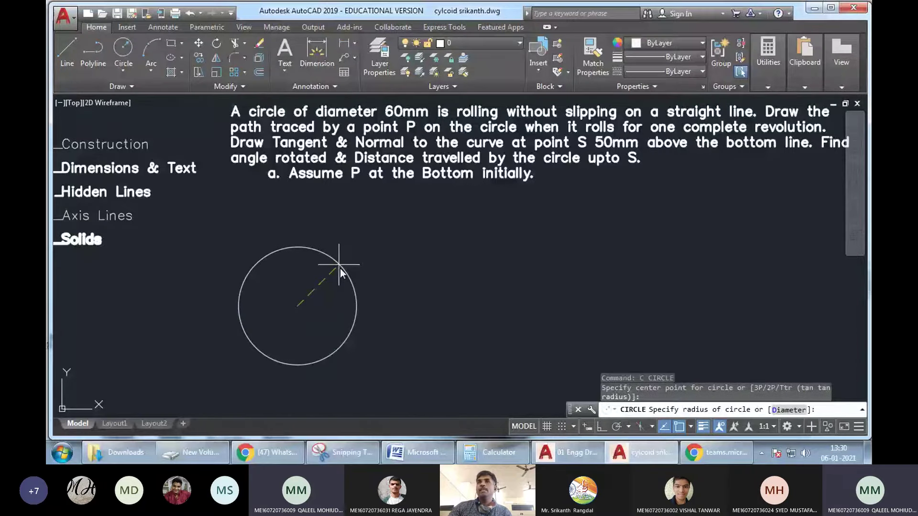